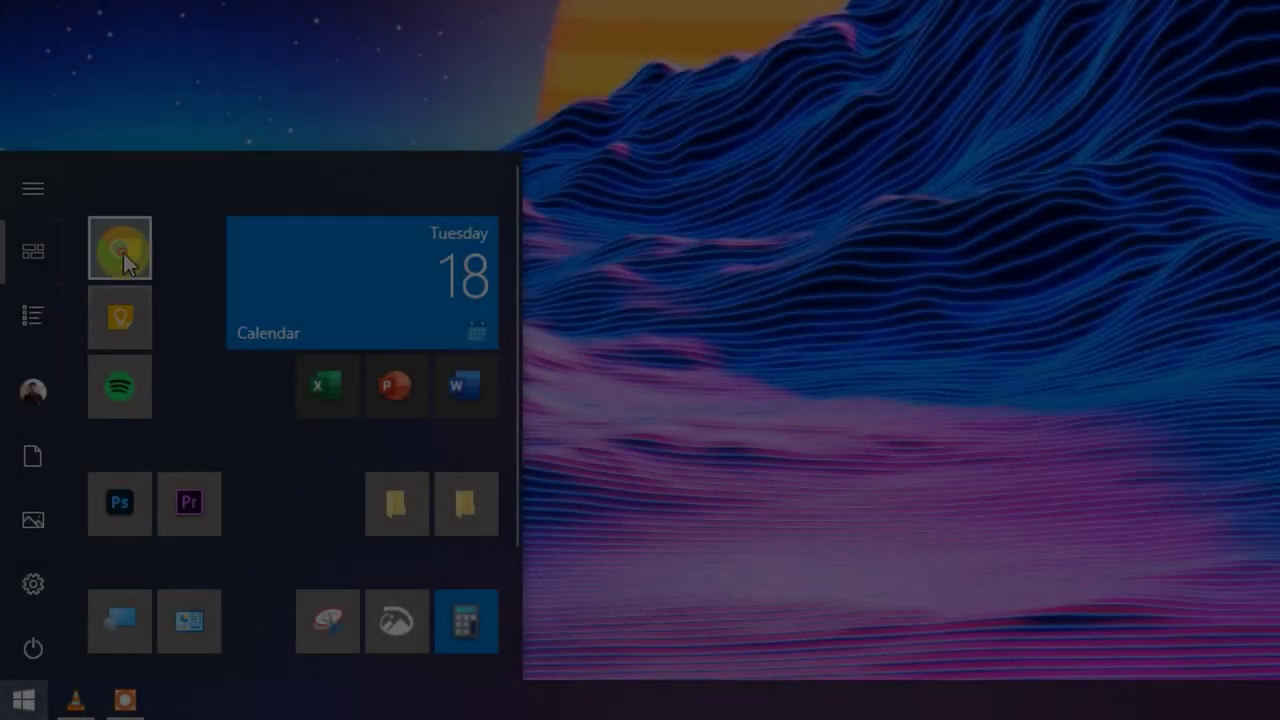
Step: Right-click the Chrome tile in the Start menu to show its launch options
right_click(123, 253)
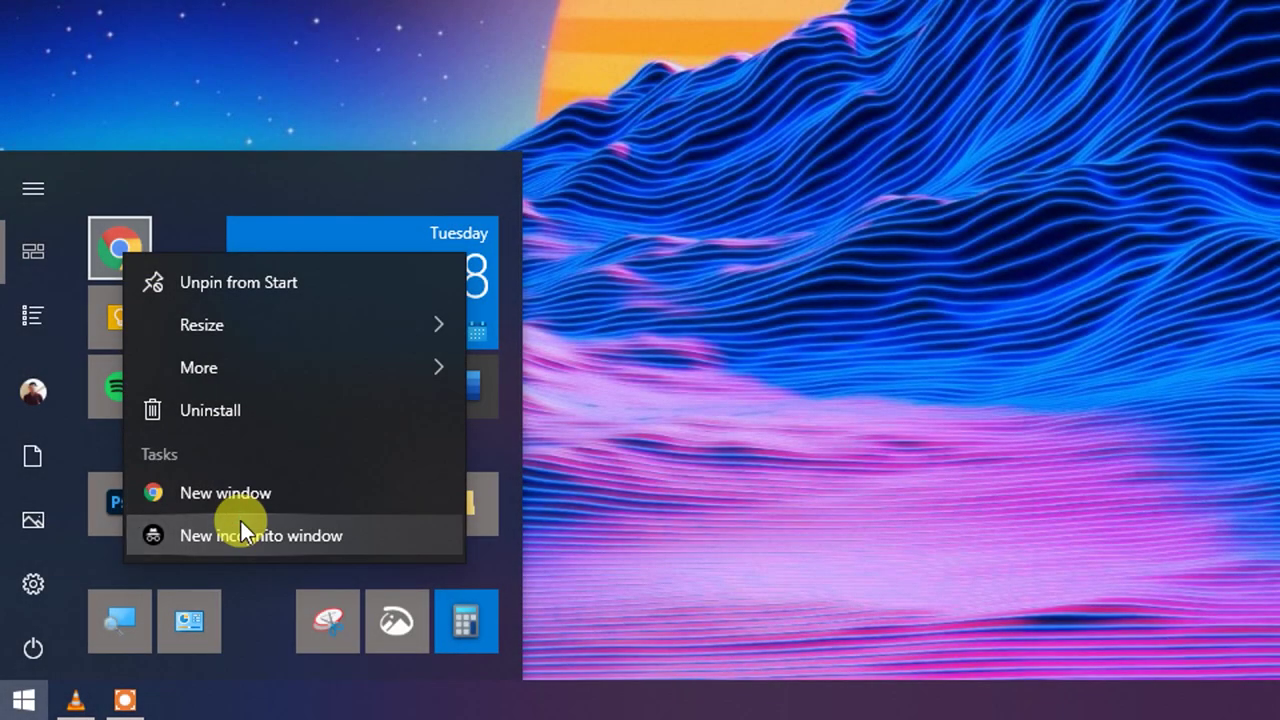
Step: Open a new Chrome incognito window and load Gmail's sign-in page
click(241, 521)
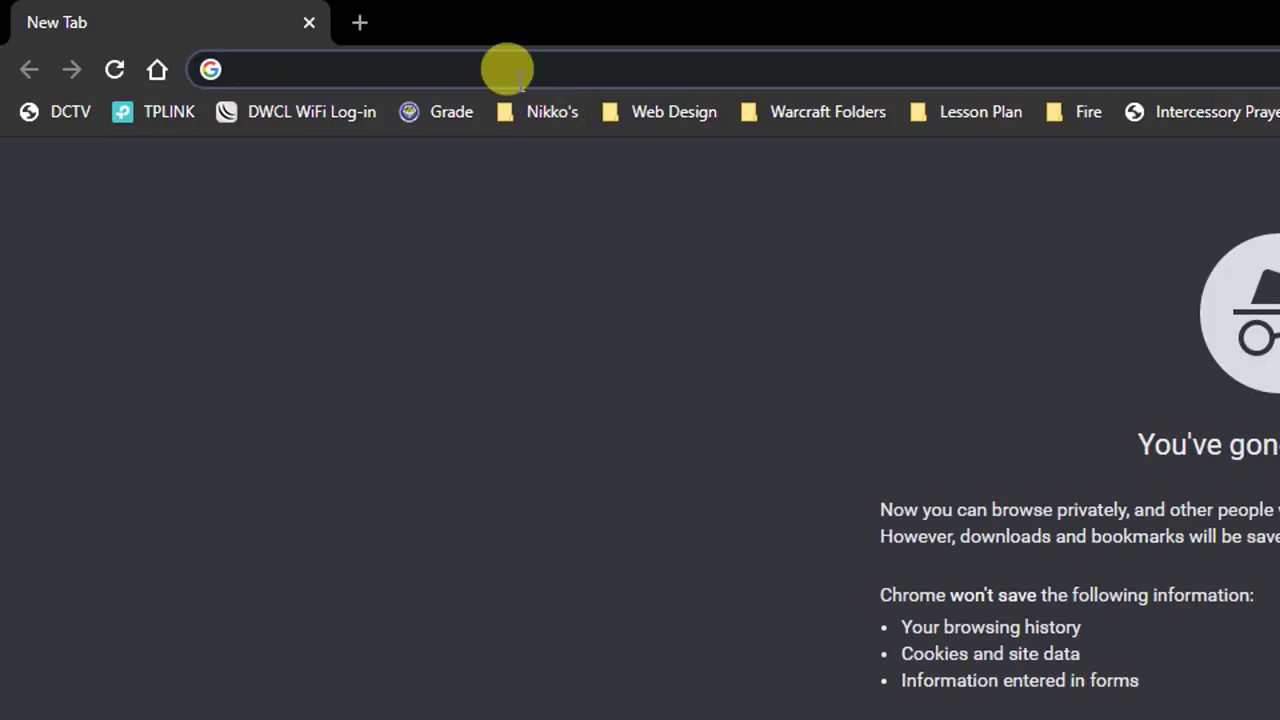
text(www.)
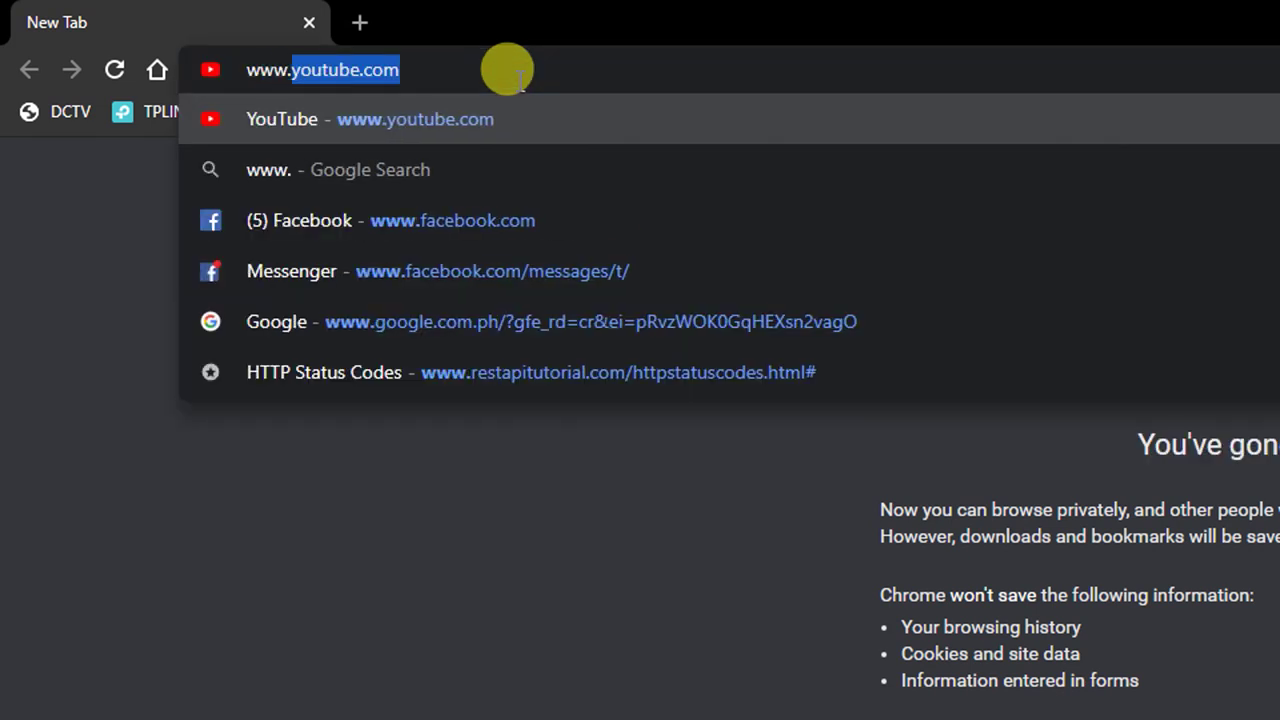
text(g)
key(Return)
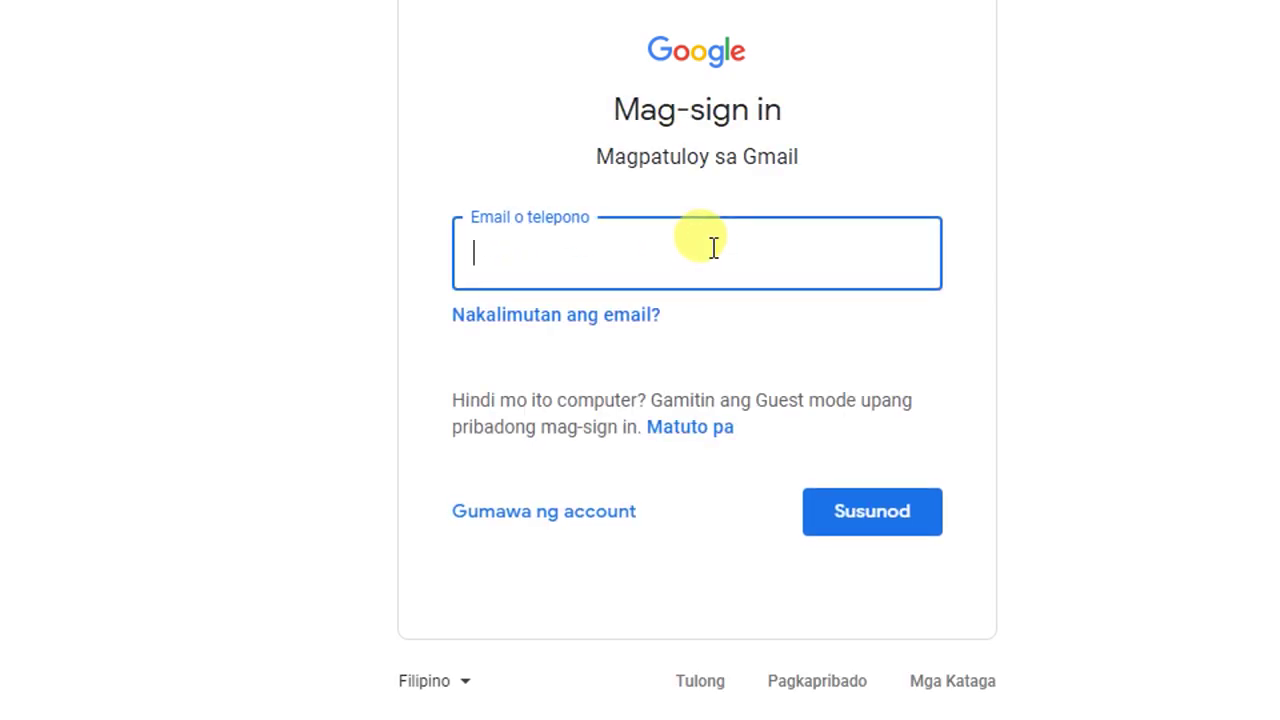
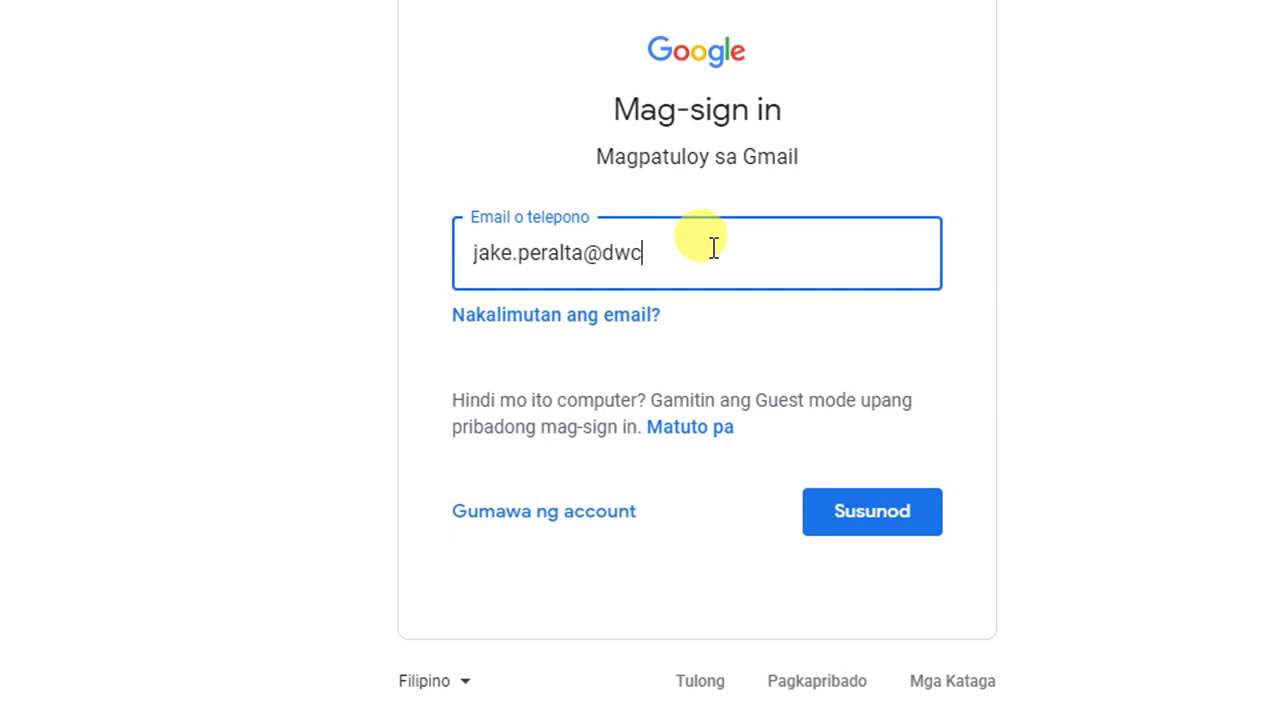
Step: Sign in with the student's school email address and the account password, shown while typing
key(Return)
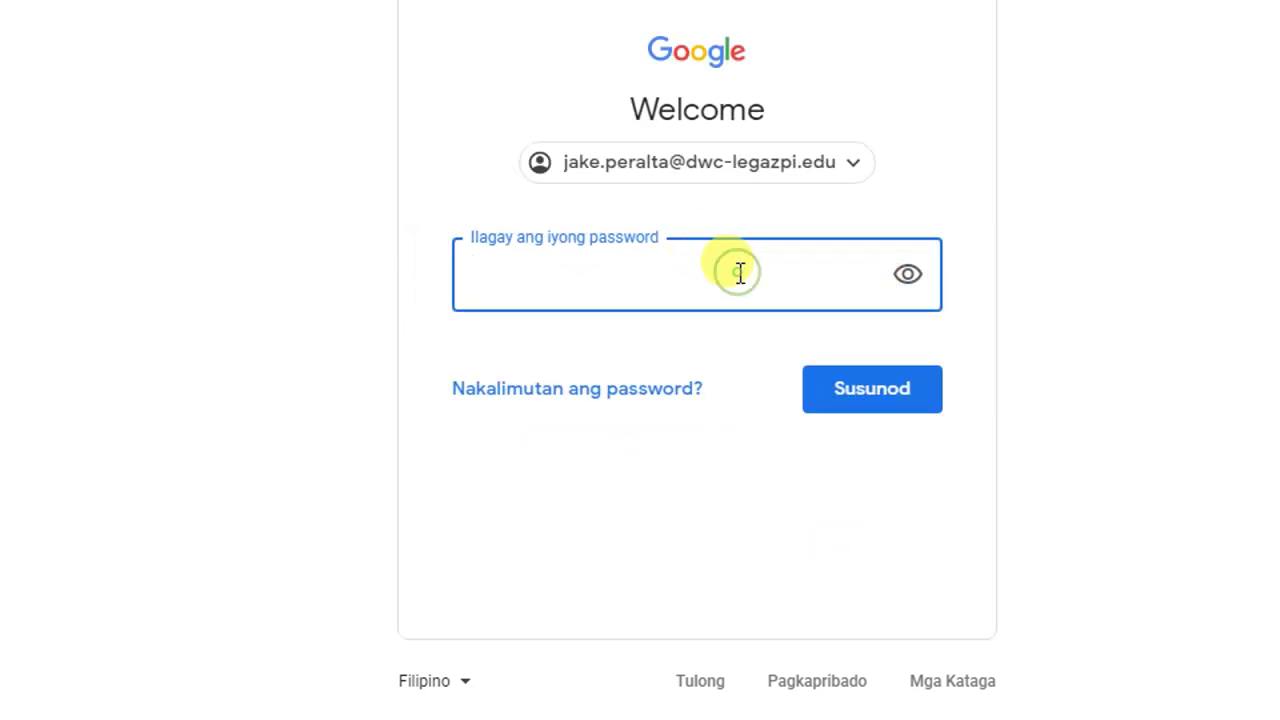
click(910, 280)
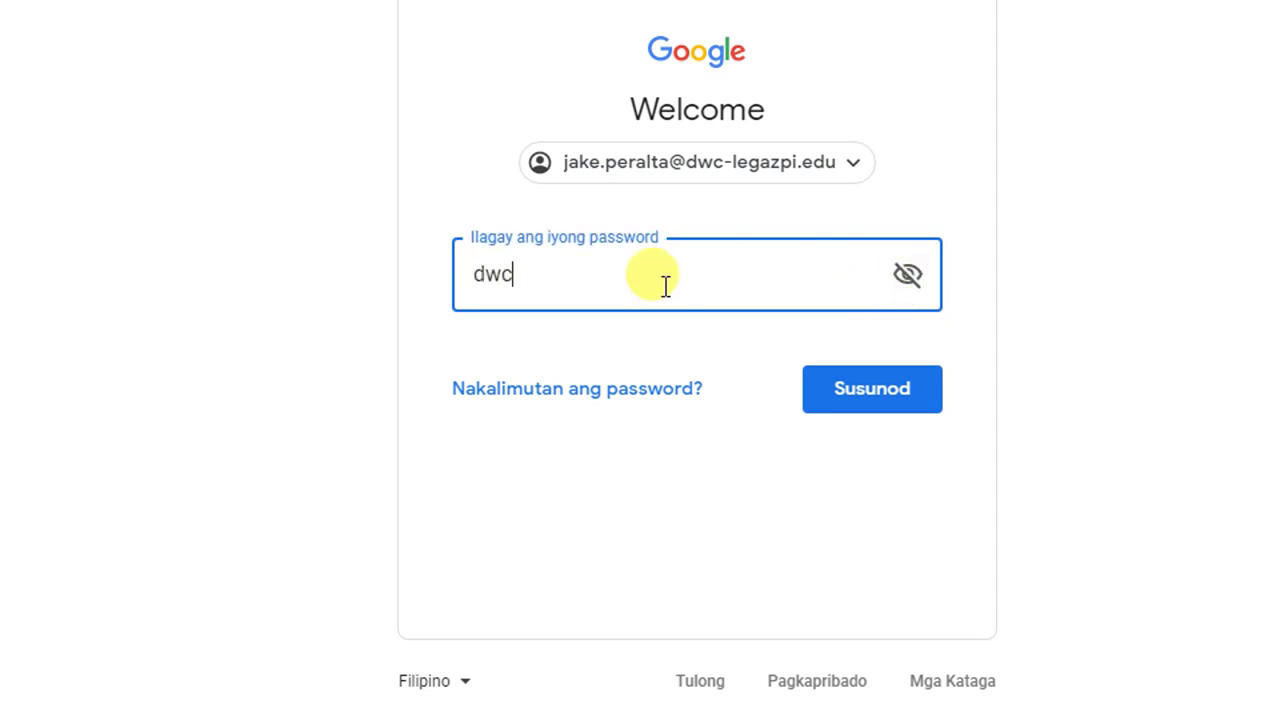
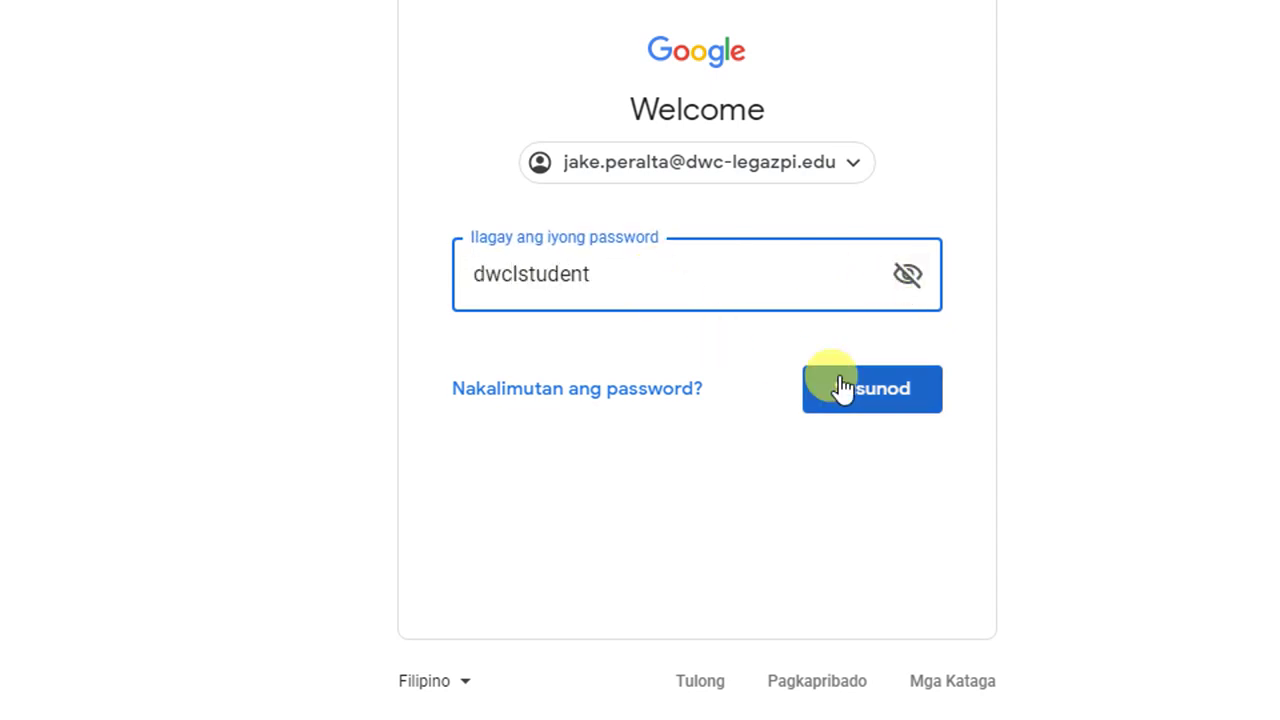
click(849, 385)
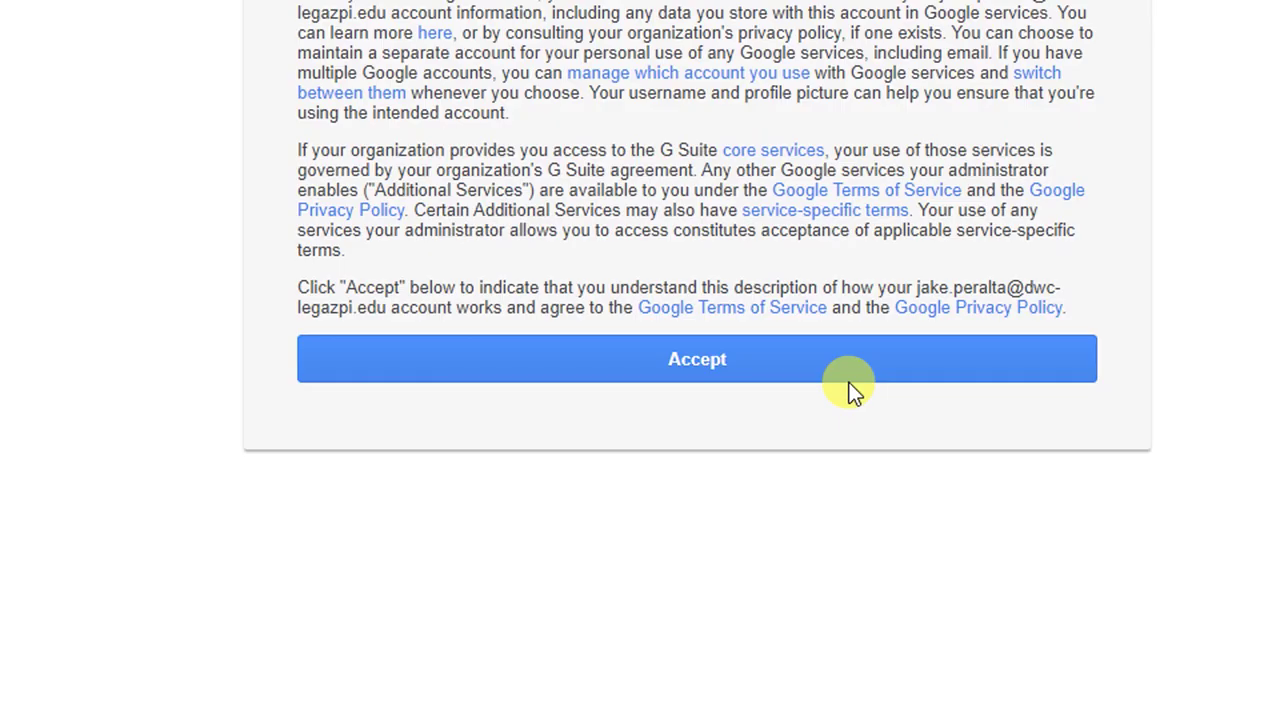
Step: Accept the G Suite welcome terms for the new student account
scroll(790, 240, up, 1)
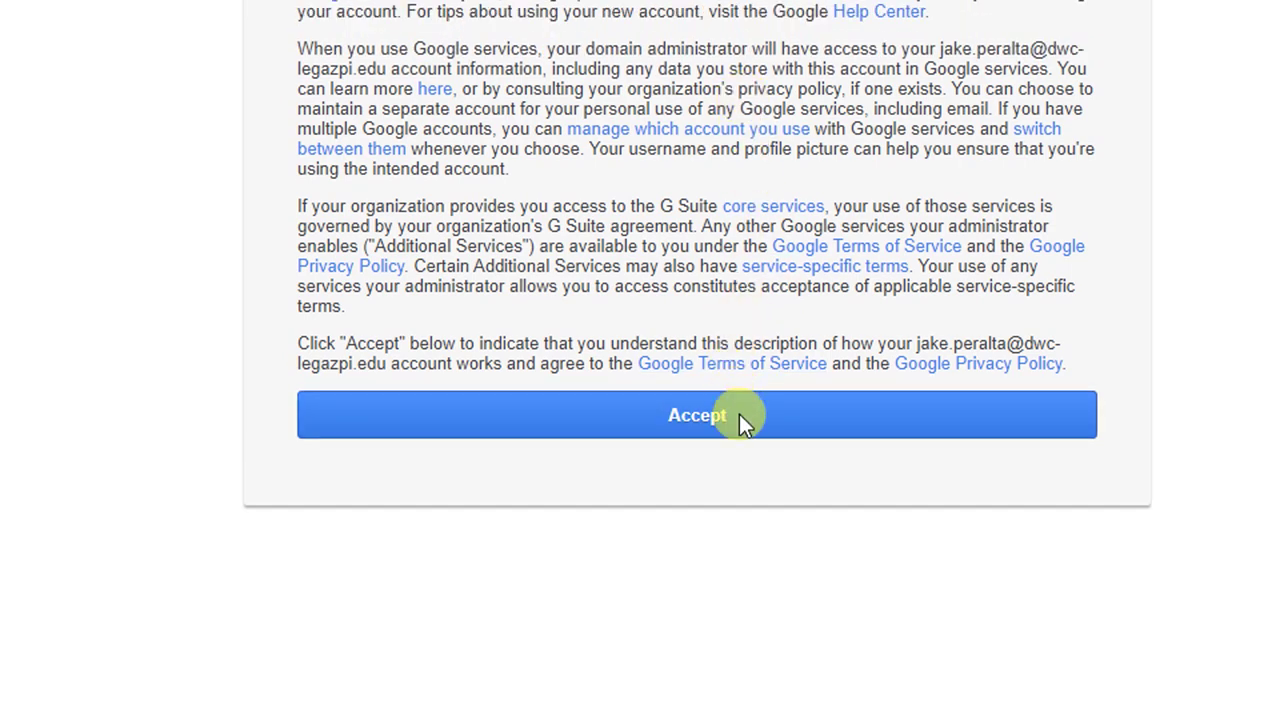
scroll(731, 106, up, 3)
click(736, 604)
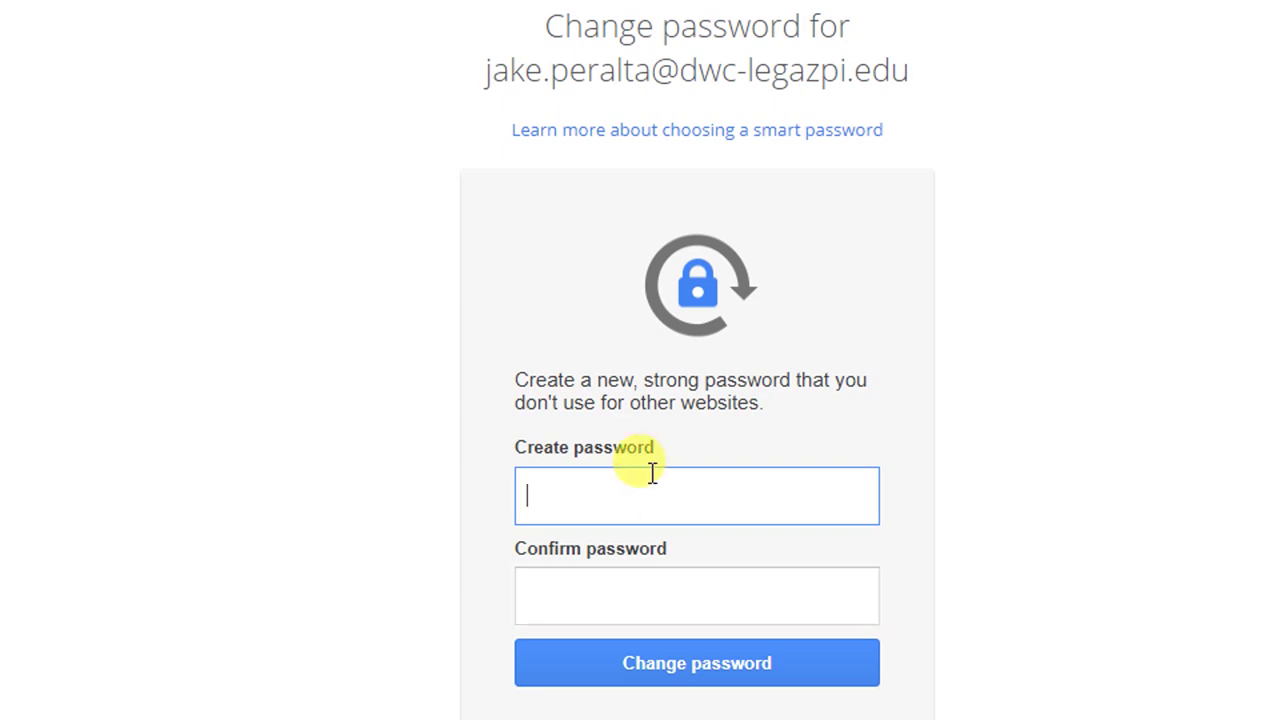
Step: Create and confirm a new account password to replace the temporary one
text(•••)
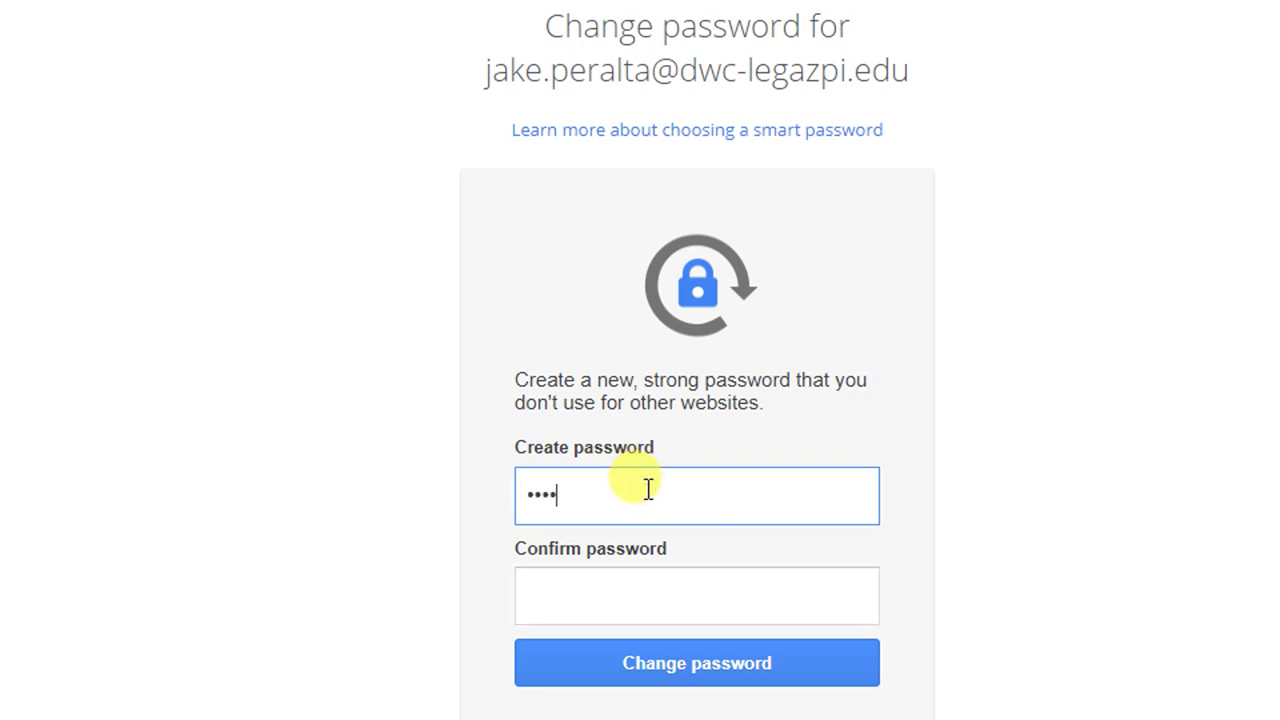
key(BackSpace)
key(BackSpace)
key(BackSpace)
text(••••)
text(•••••••)
key(Tab)
text(•••)
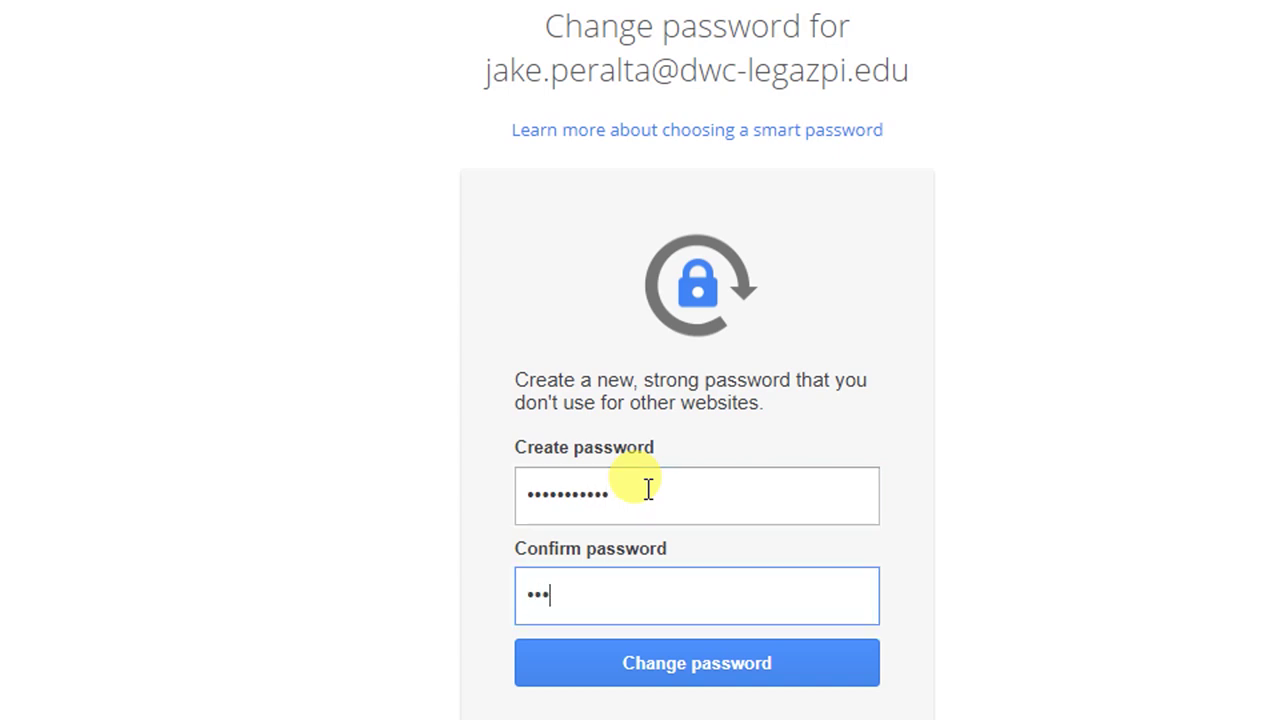
text(••••••••)
scroll(643, 606, down, 1)
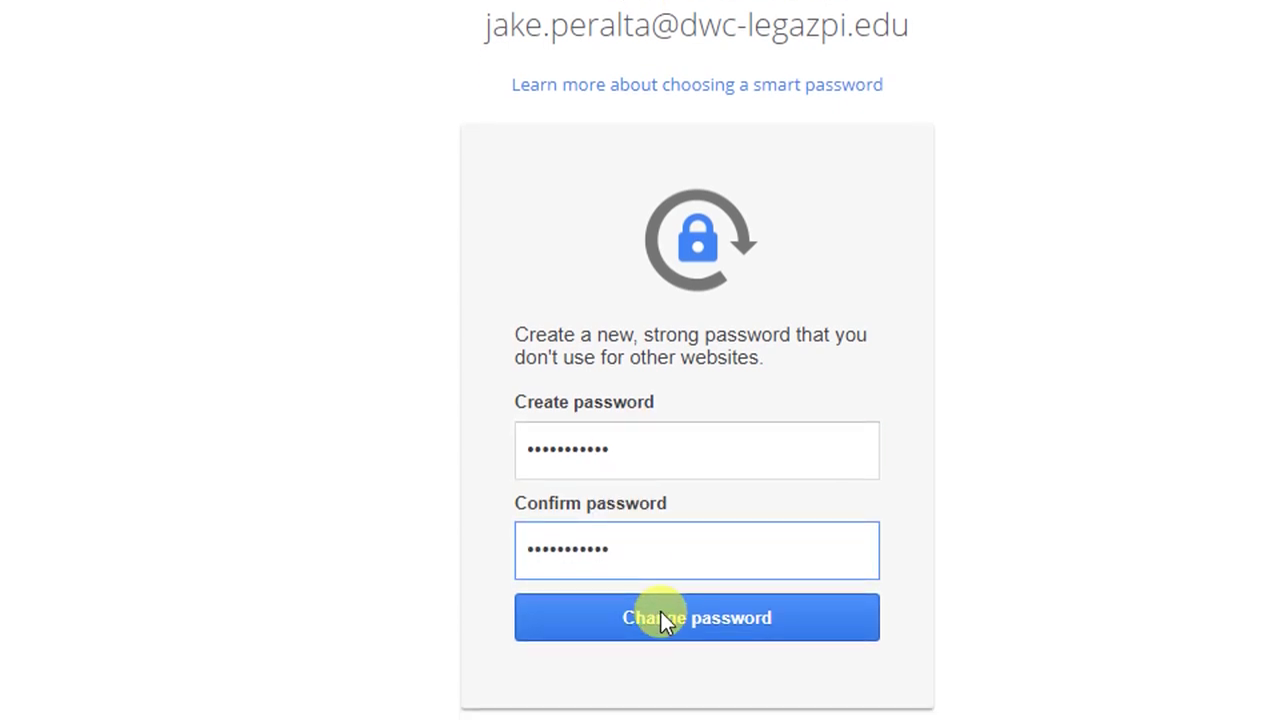
click(661, 612)
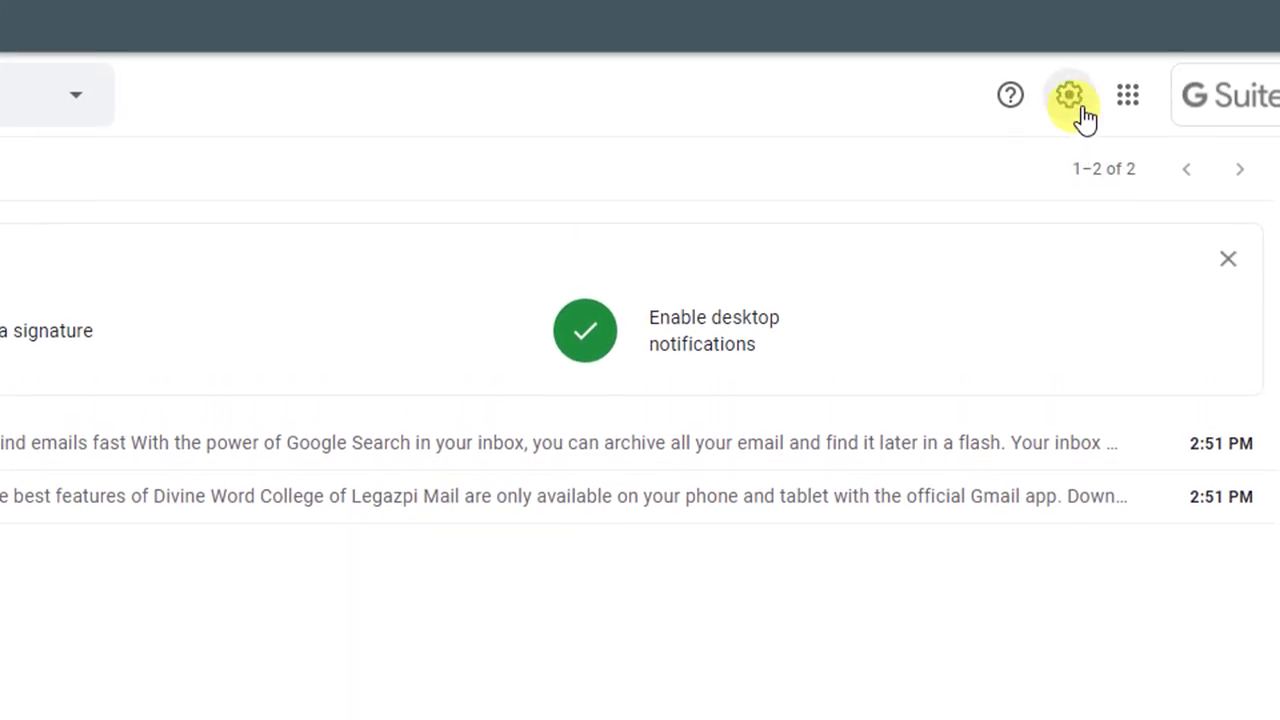
Step: Open Google Classroom from Gmail's apps list and go to its Join class page
click(1092, 110)
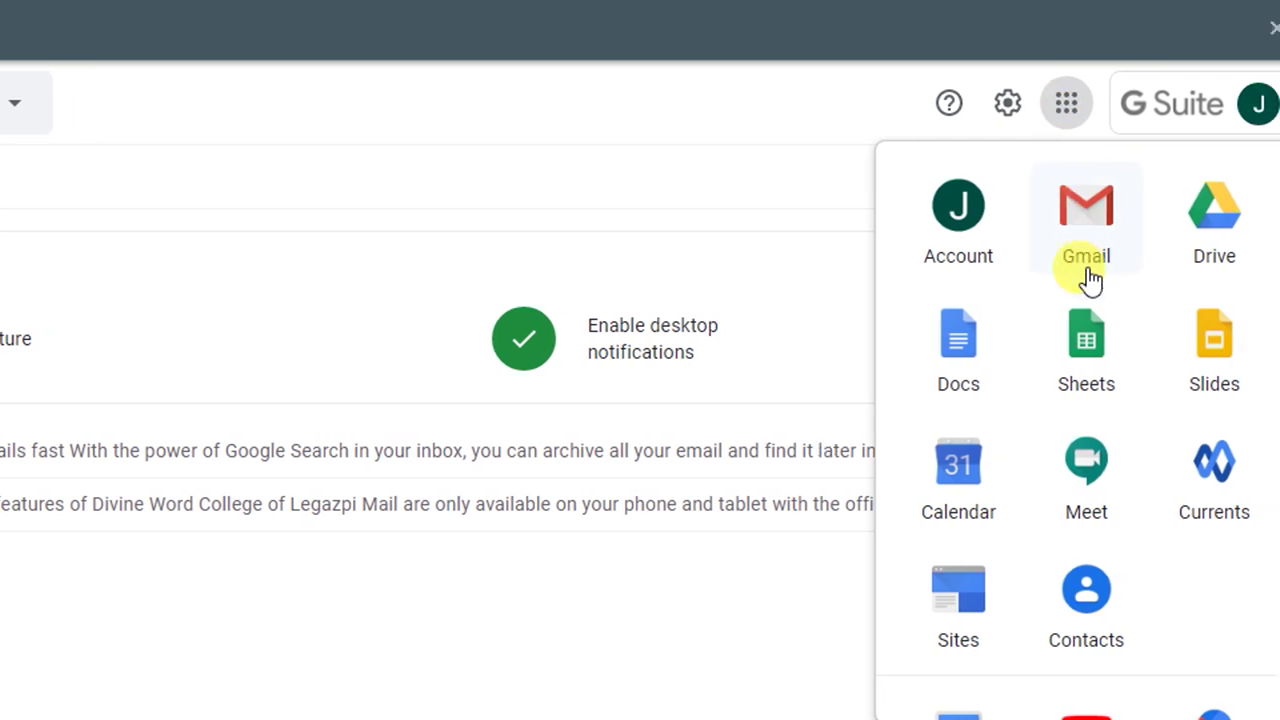
scroll(1090, 278, down, 1)
scroll(1090, 278, down, 1)
scroll(1090, 278, down, 1)
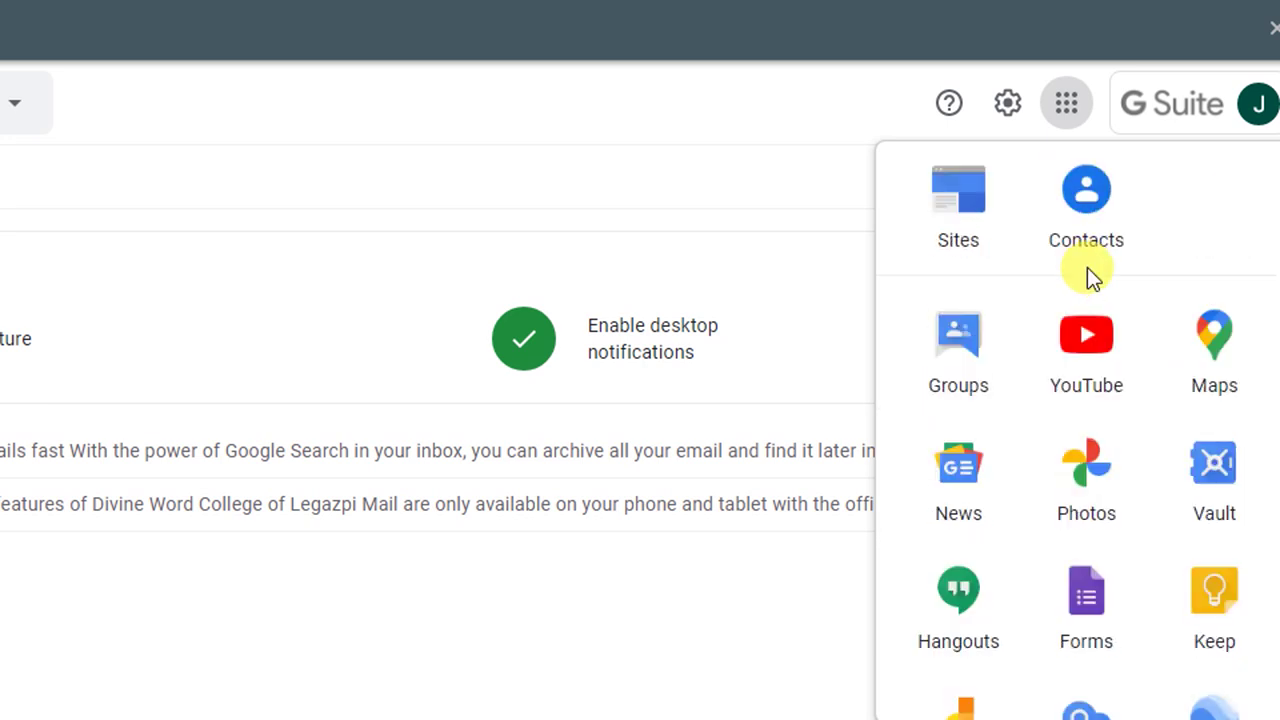
scroll(1087, 267, down, 1)
scroll(1087, 267, down, 1)
scroll(1087, 267, down, 1)
scroll(1087, 267, down, 1)
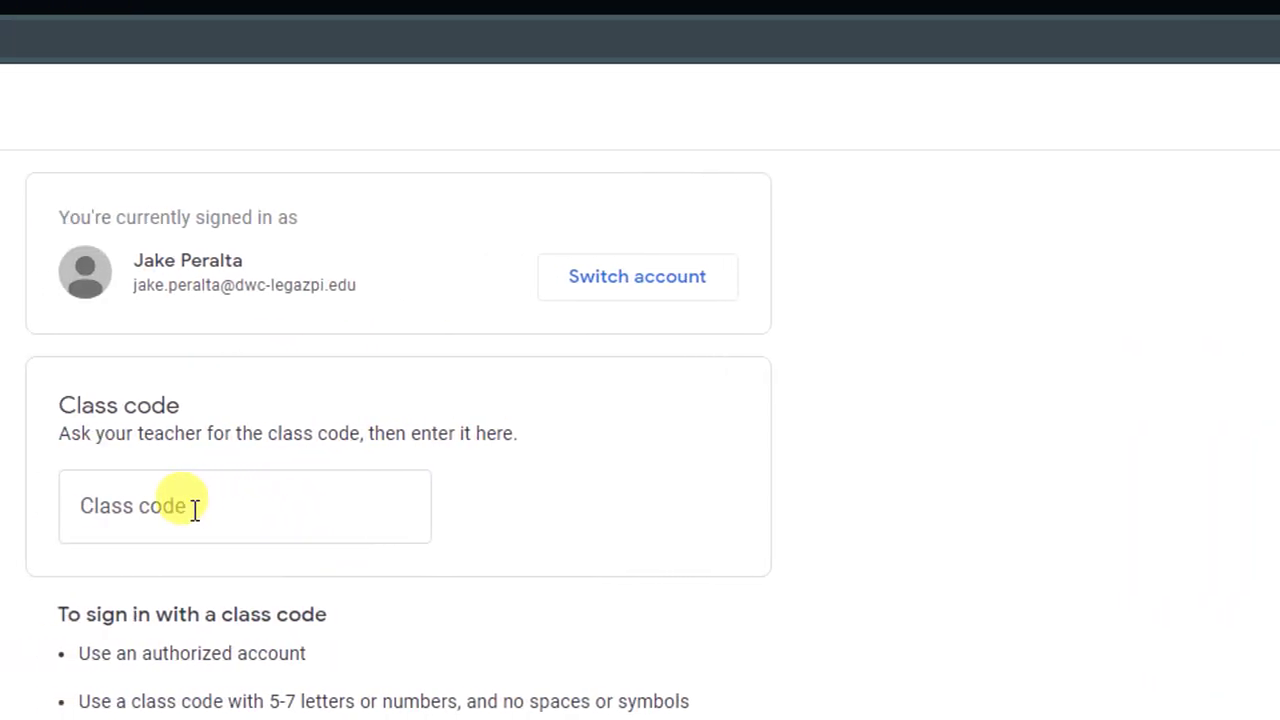
click(192, 510)
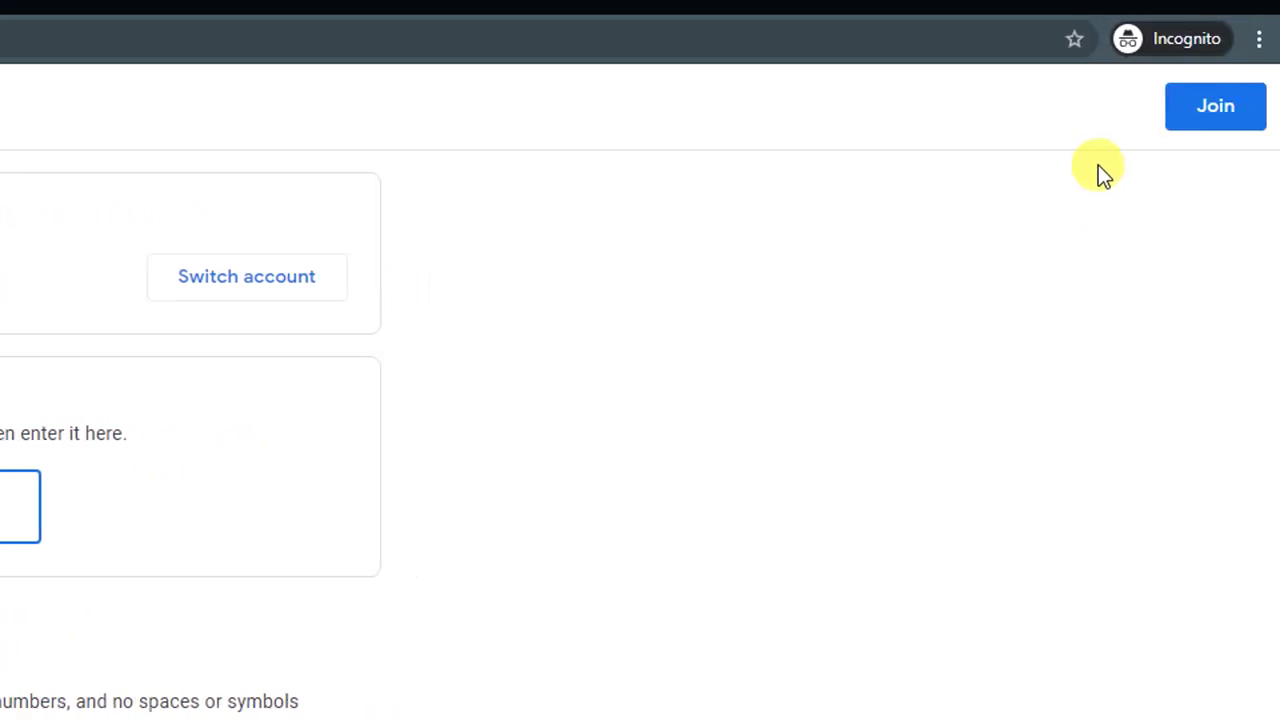
click(1207, 112)
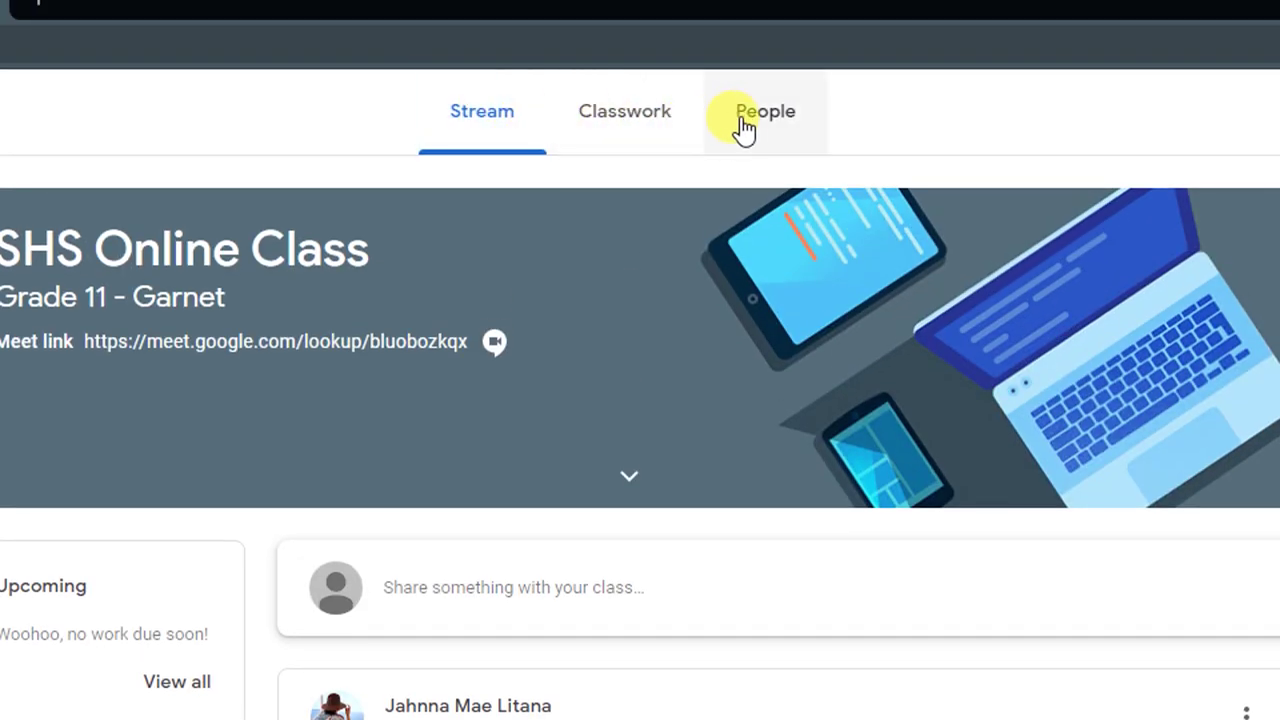
click(481, 146)
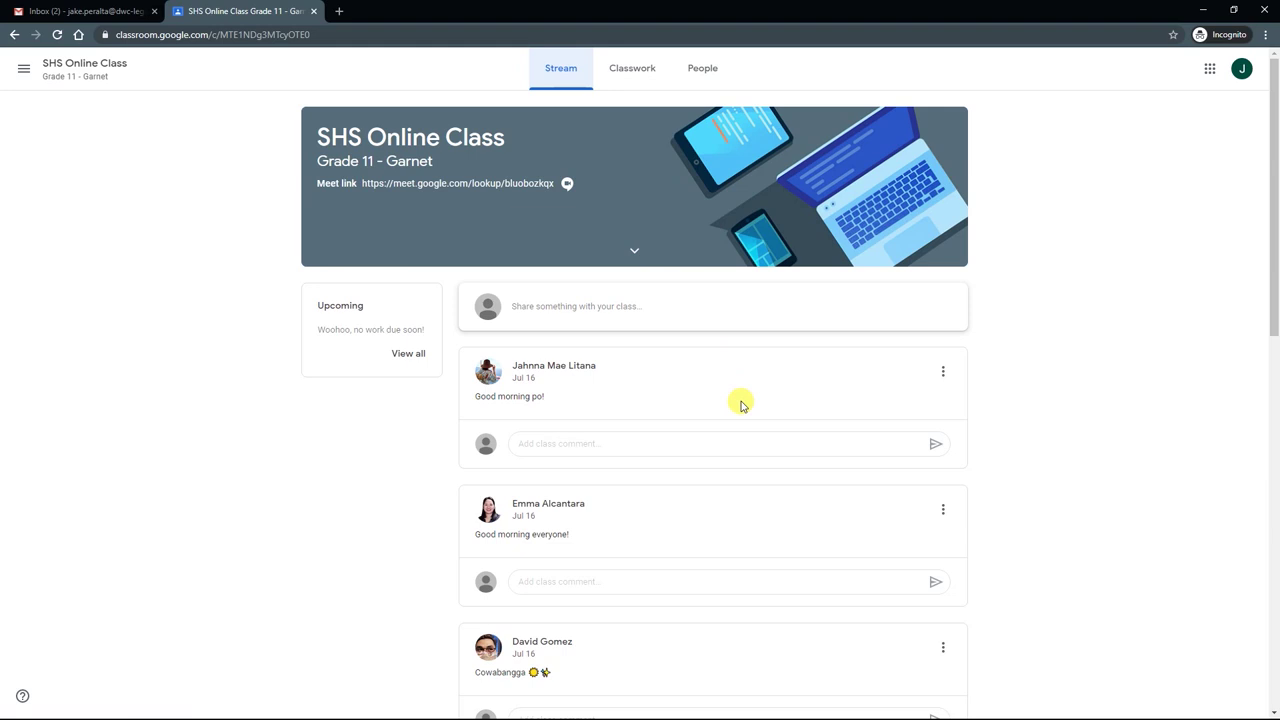
scroll(741, 404, down, 1)
scroll(741, 404, down, 1)
scroll(741, 404, down, 4)
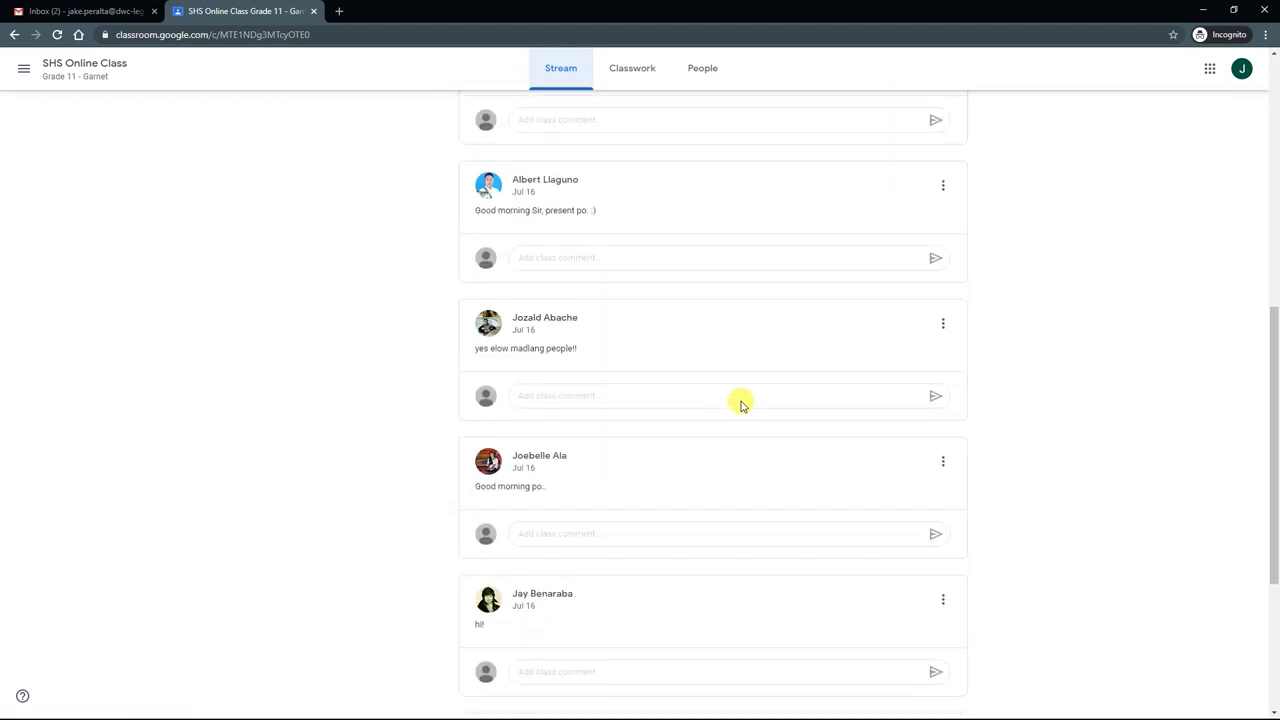
scroll(741, 404, down, 1)
scroll(741, 404, down, 1)
scroll(741, 404, down, 2)
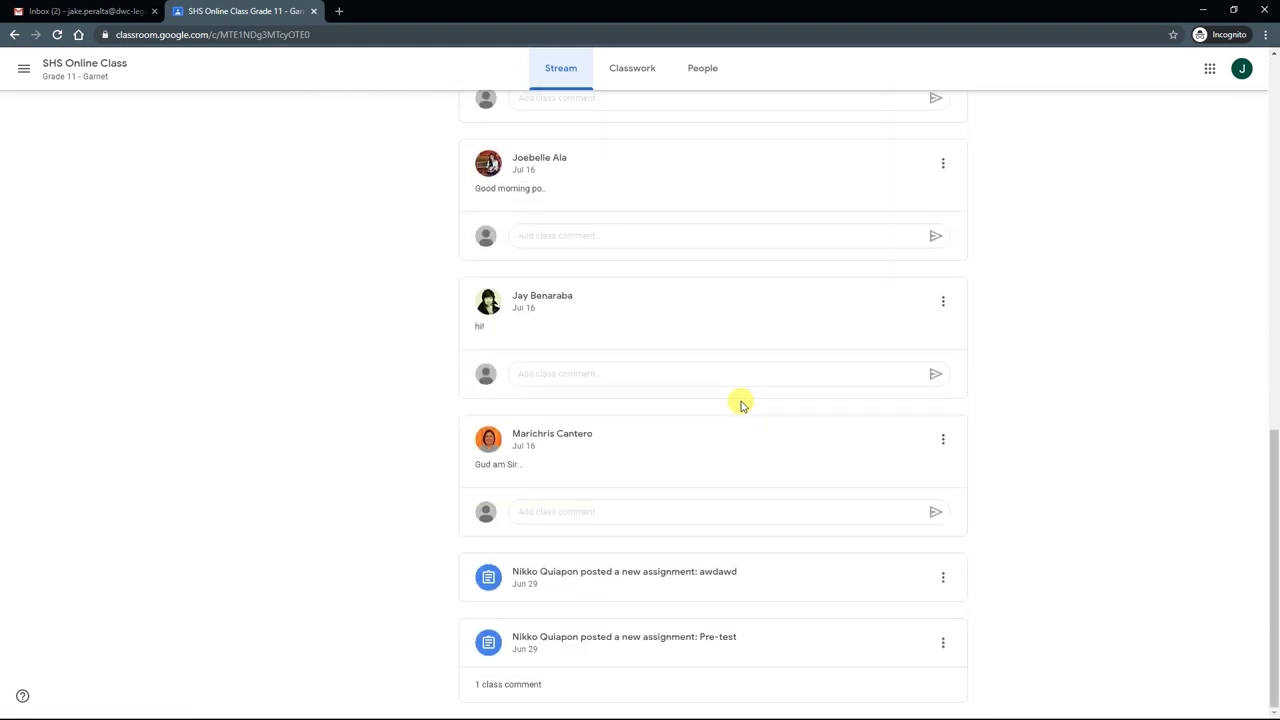
scroll(741, 404, up, 1)
scroll(741, 404, up, 1)
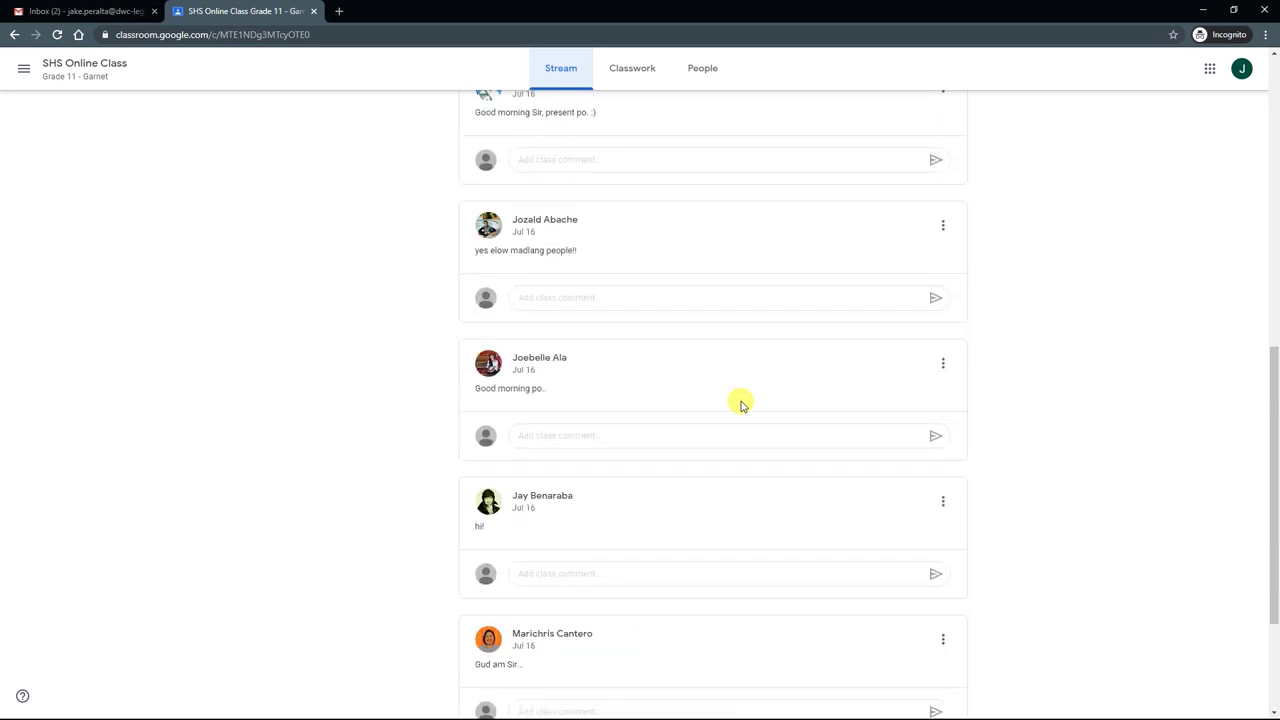
scroll(741, 404, up, 2)
scroll(741, 404, up, 1)
scroll(741, 404, up, 3)
scroll(741, 404, up, 1)
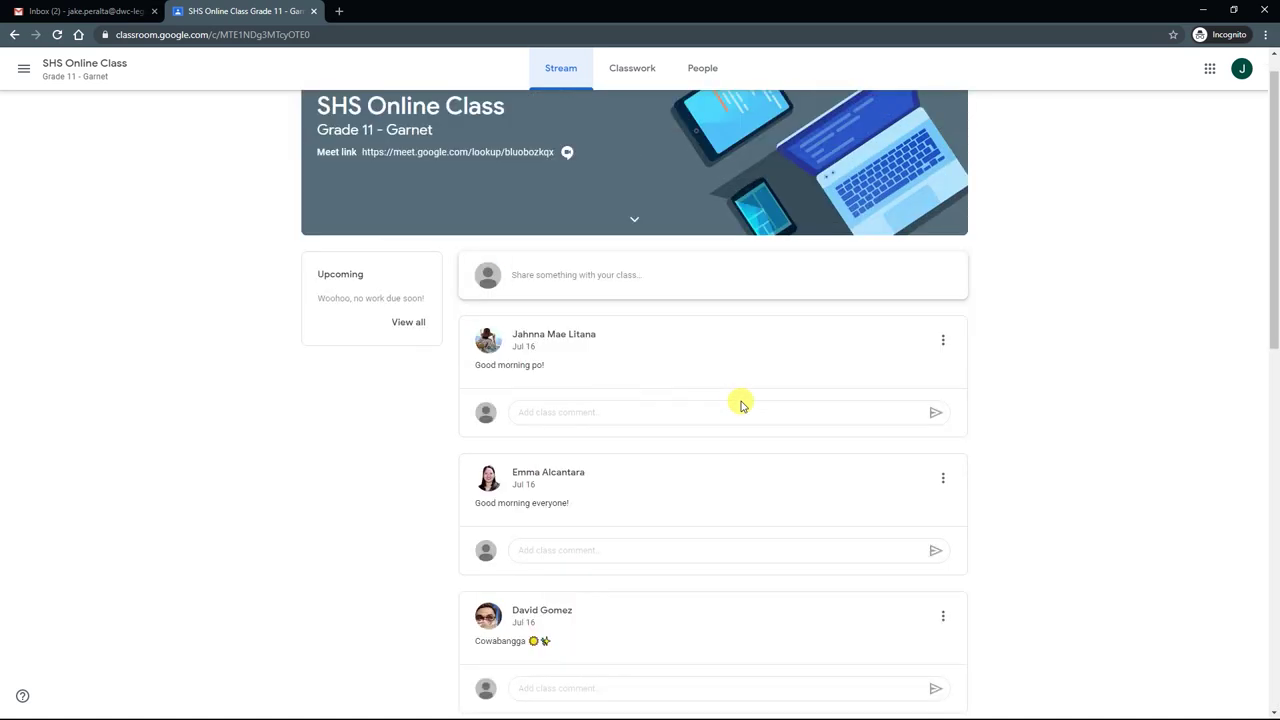
scroll(741, 404, up, 1)
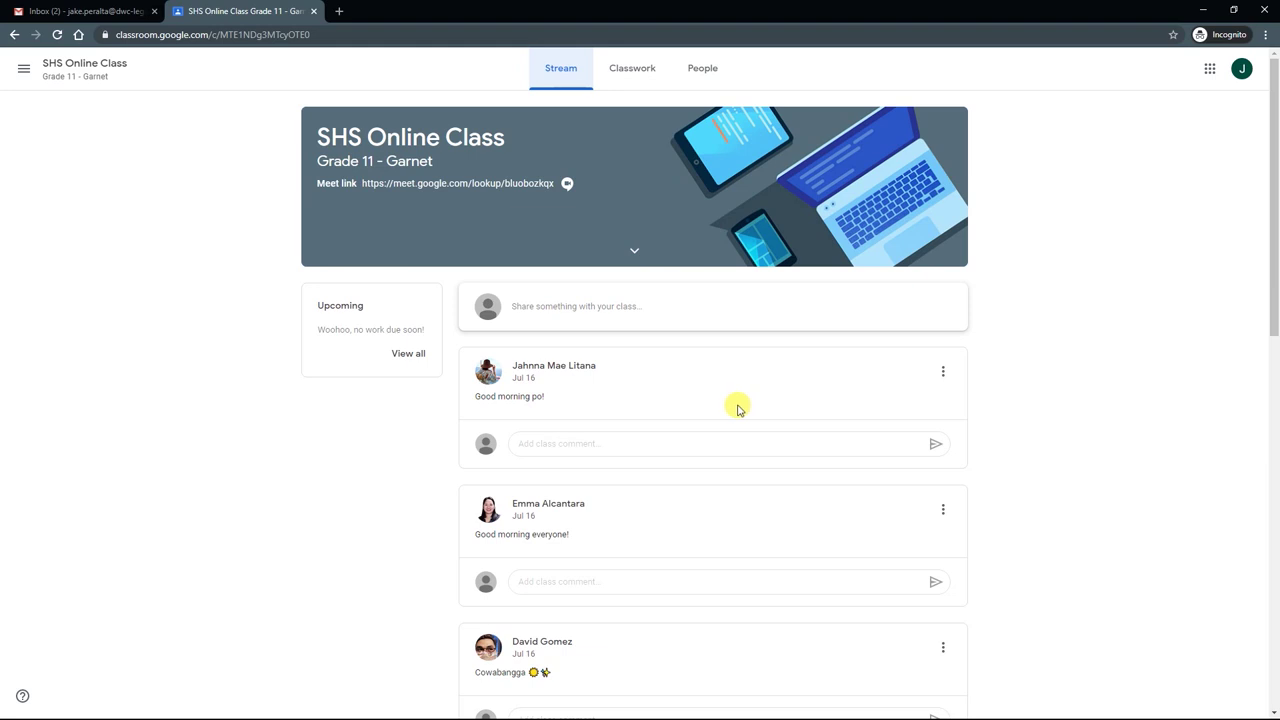
Step: Browse Classwork: view the Pre-test details and Lesson 1 topic, then return to all topics
click(621, 77)
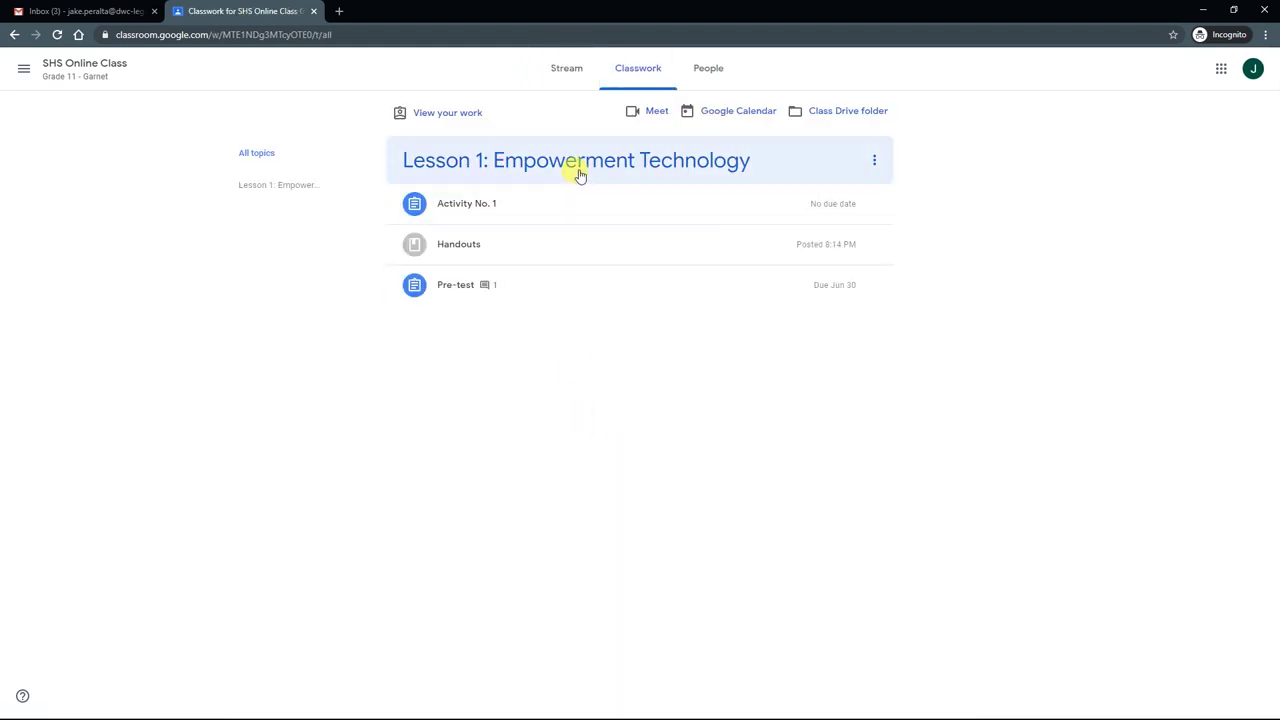
click(584, 289)
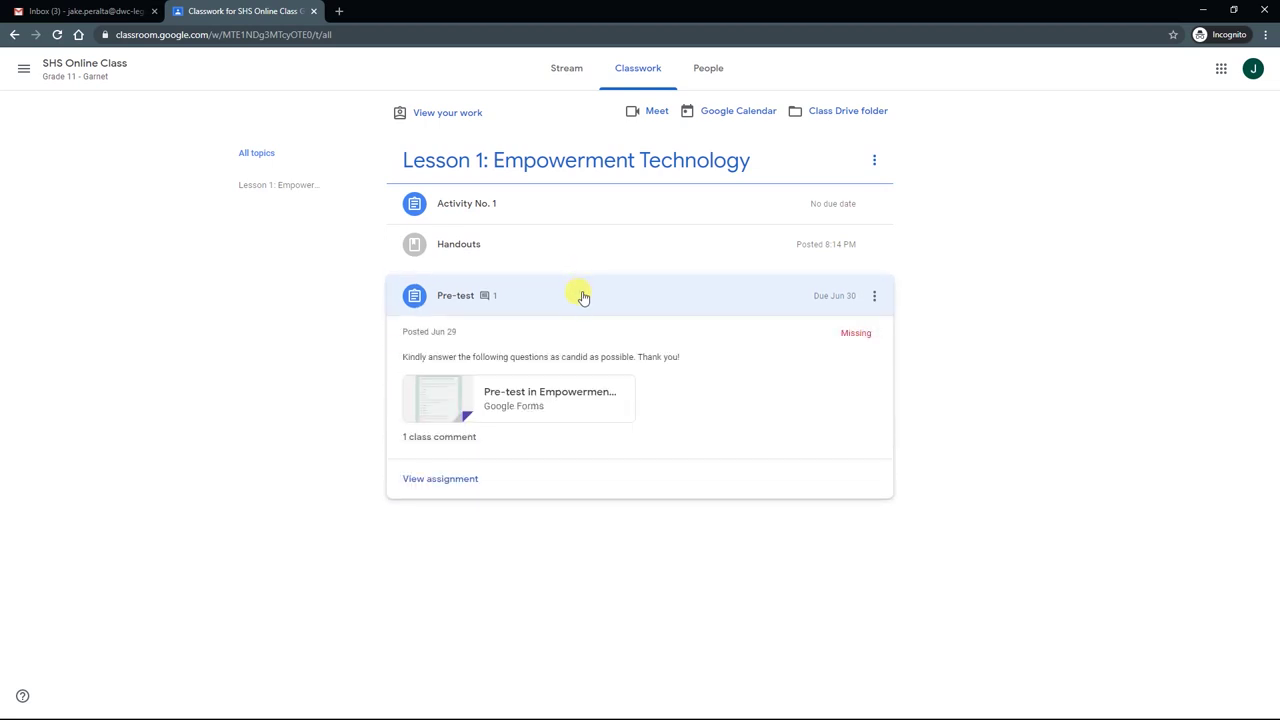
click(582, 296)
click(285, 188)
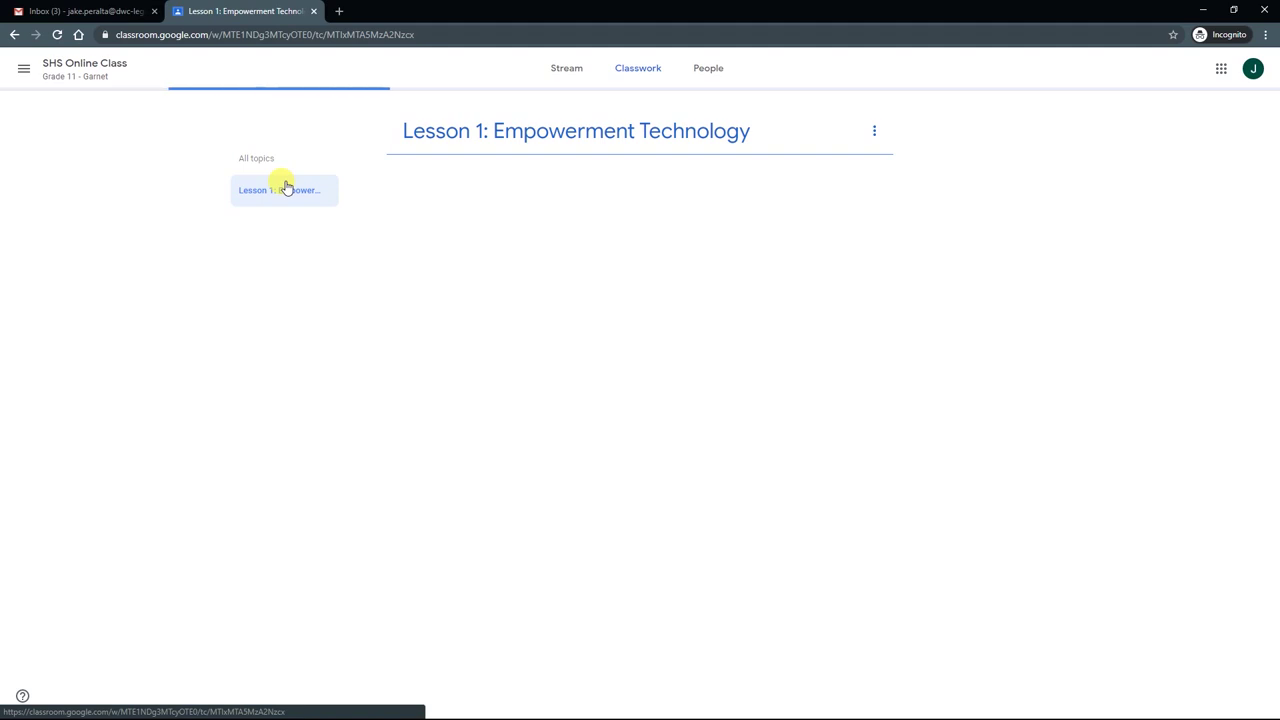
click(279, 164)
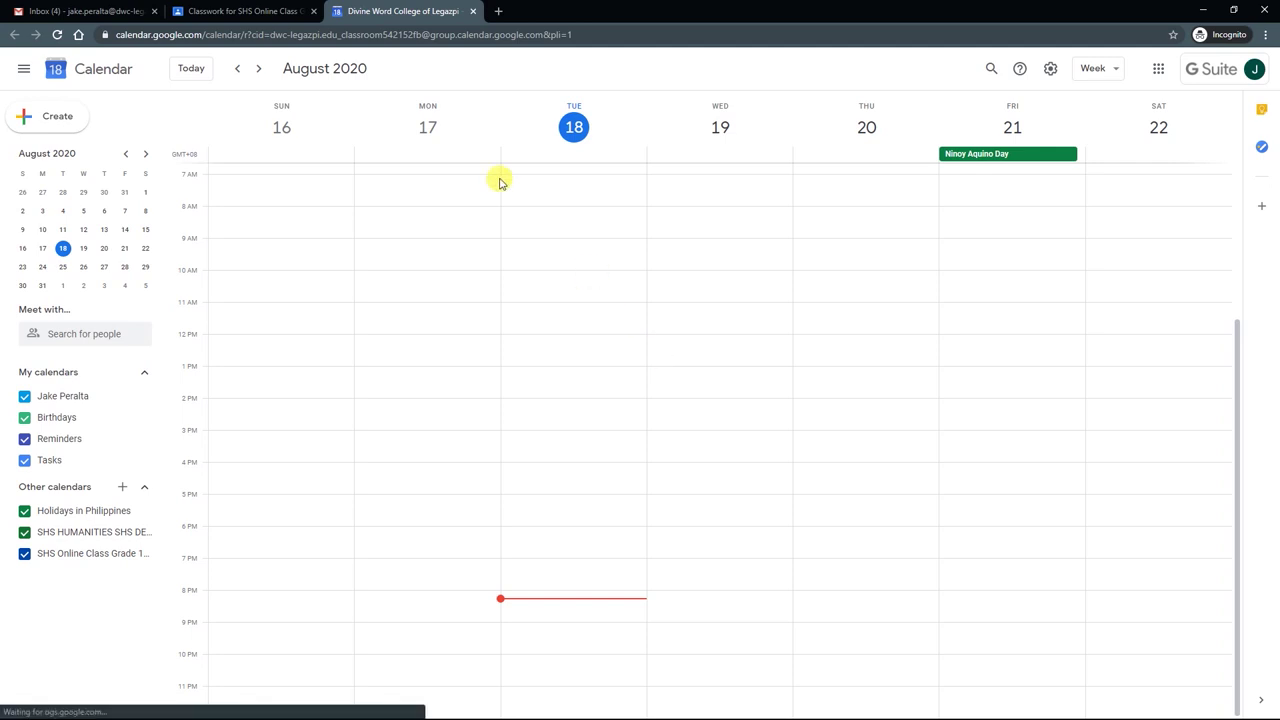
Step: Close the class calendar tab
click(473, 11)
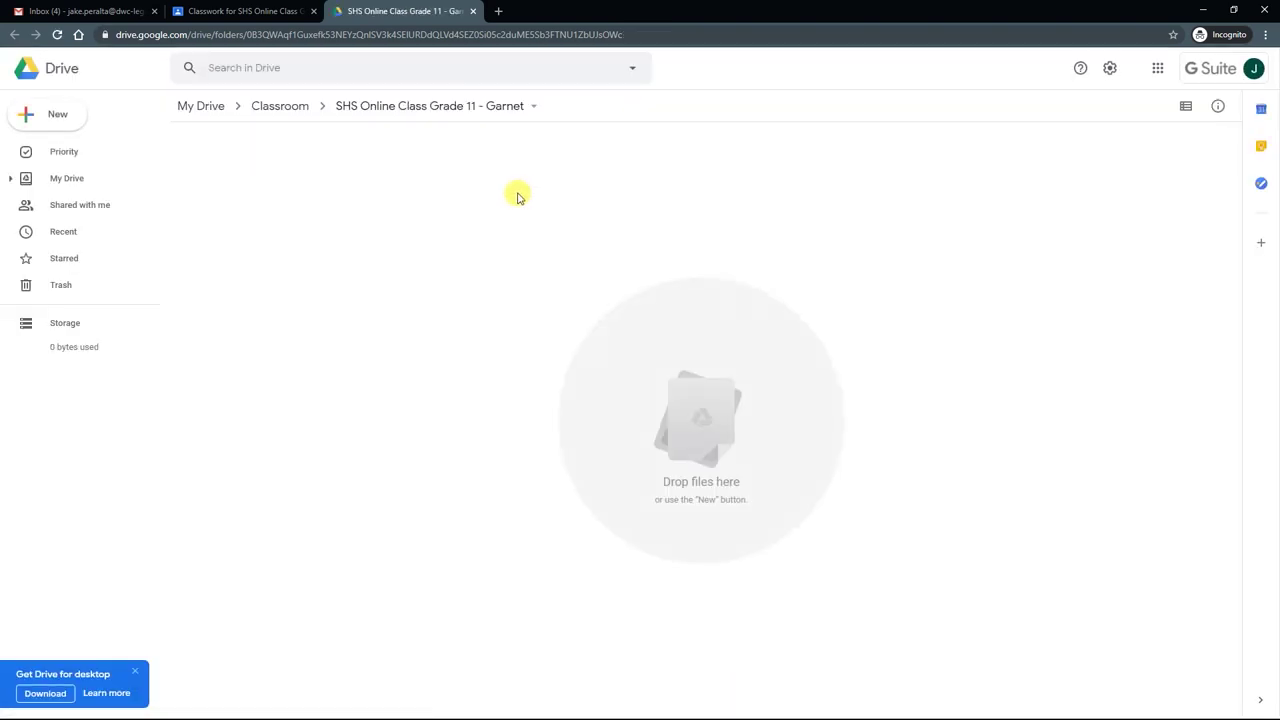
Step: Close the Drive tab and view the People list of one teacher and 14 classmates
click(470, 11)
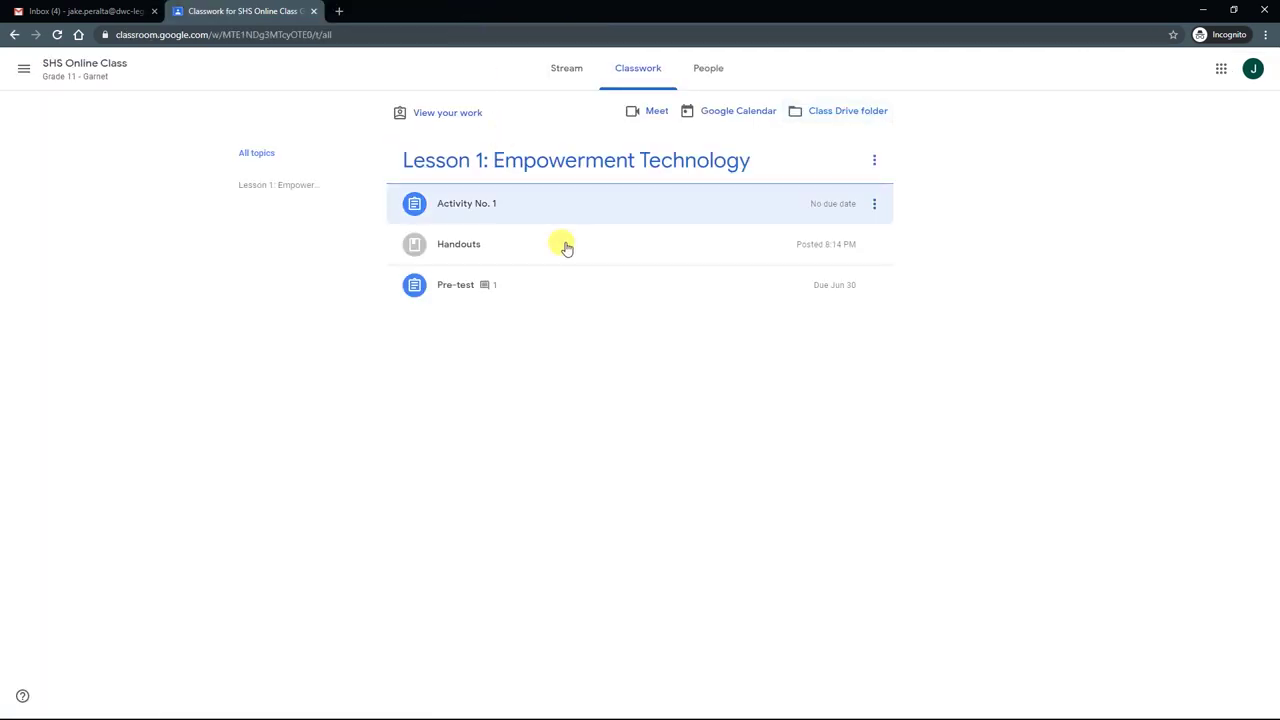
click(710, 70)
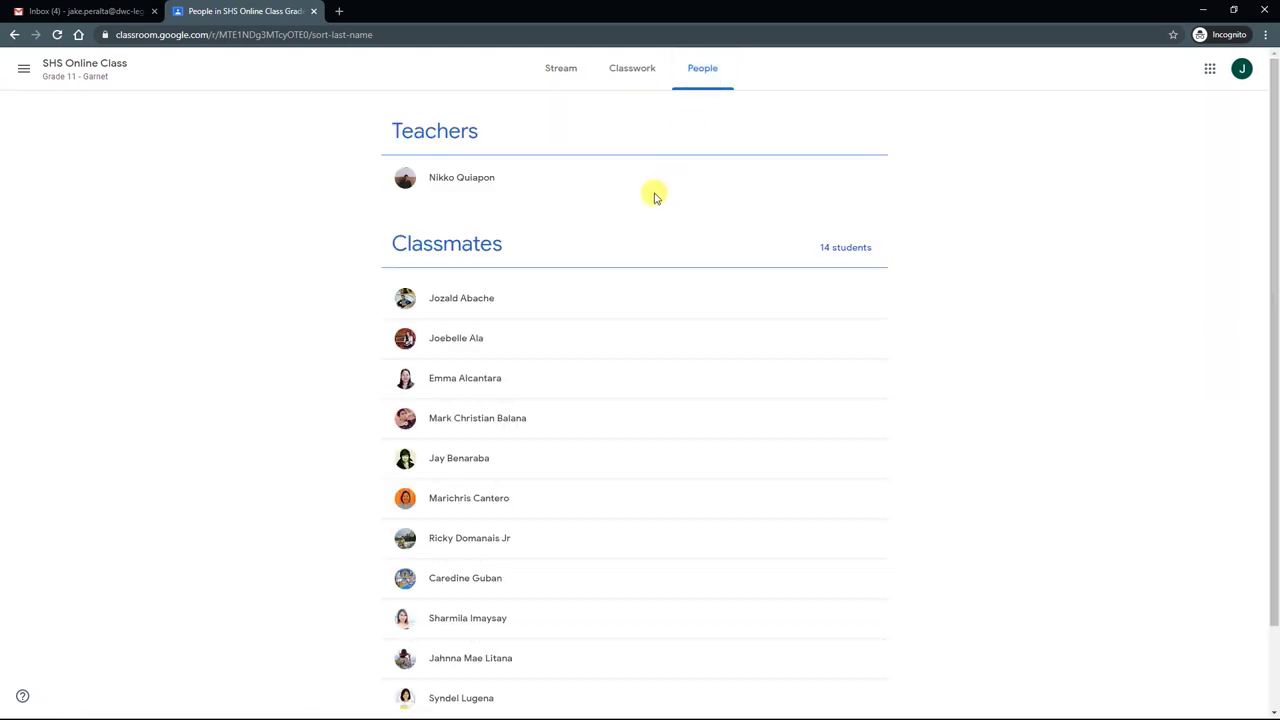
scroll(655, 197, down, 2)
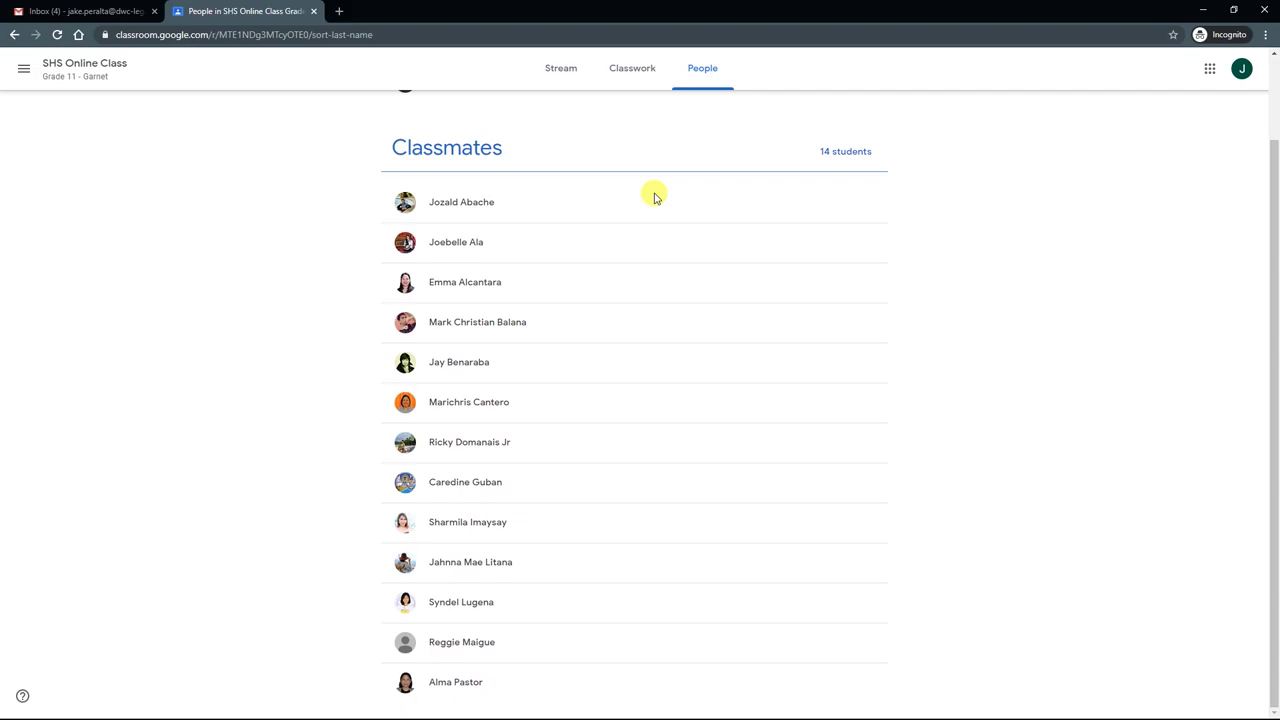
scroll(655, 197, up, 2)
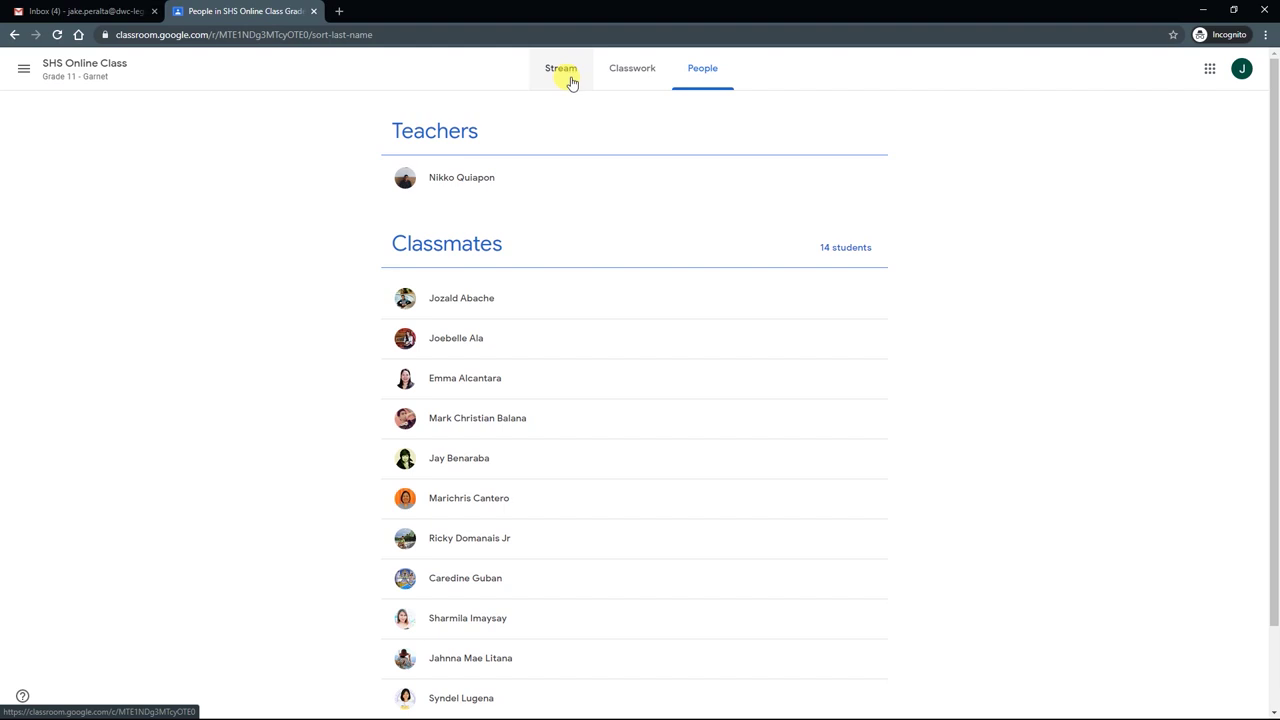
Step: Return to the class Stream page
click(572, 83)
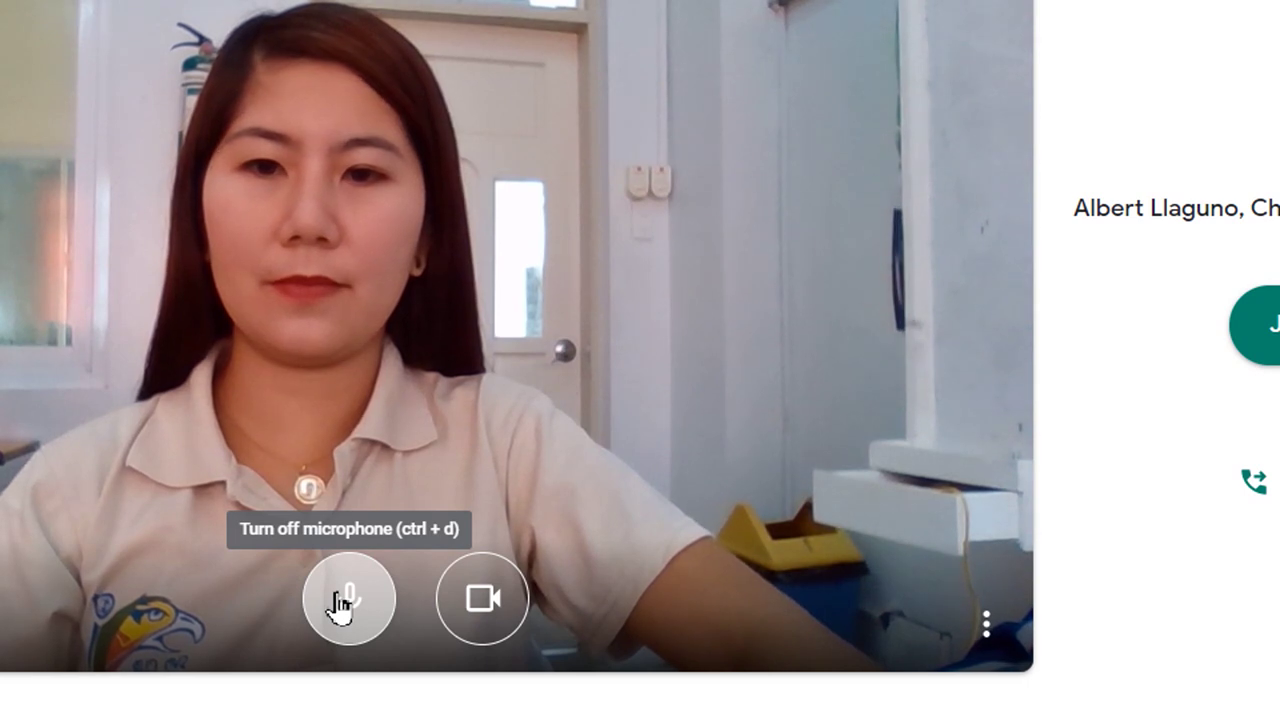
Step: Mute the microphone and join the class Google Meet call
click(340, 600)
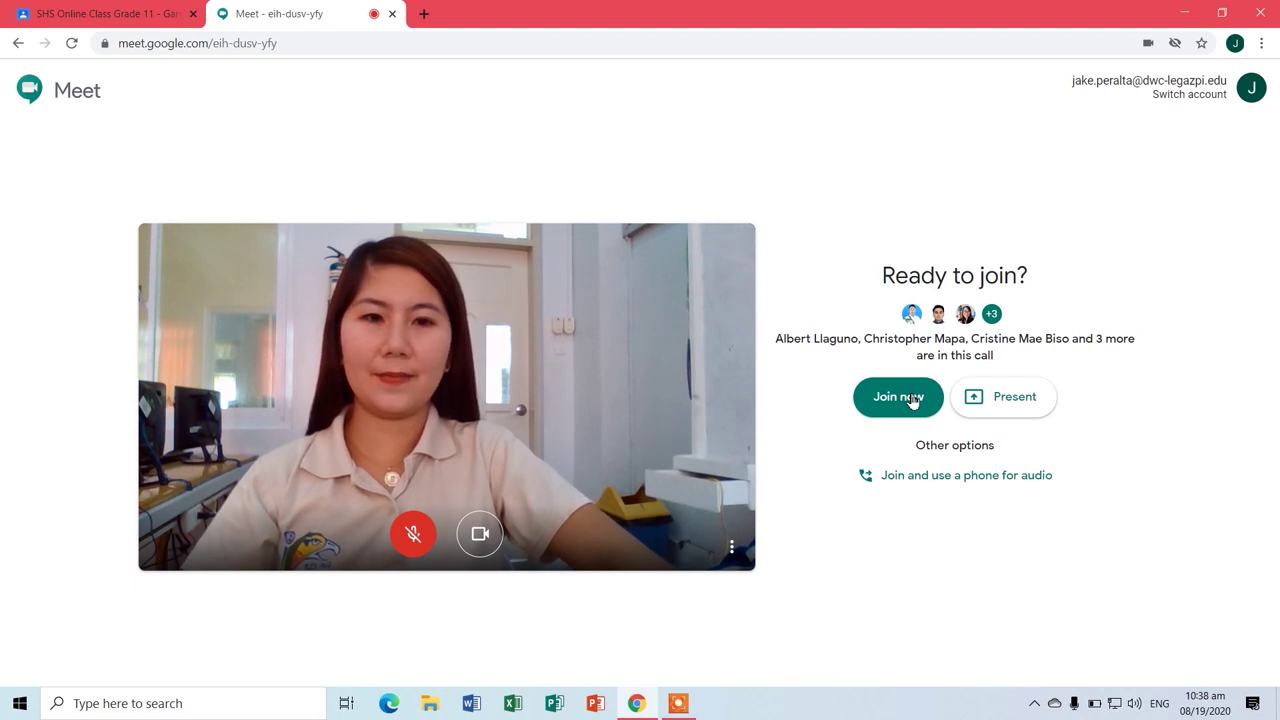
click(898, 397)
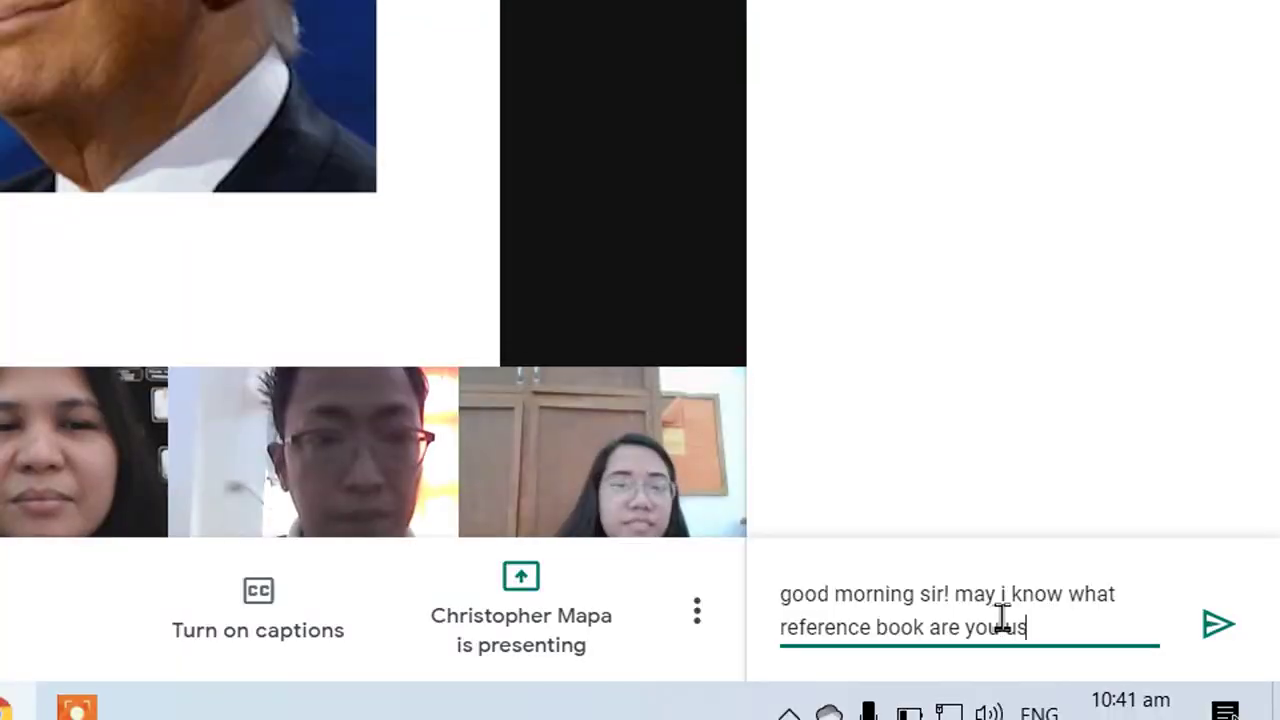
Step: Finish typing the chat question to the teacher about which reference book he's using, ending 'thank you'
text(ing?)
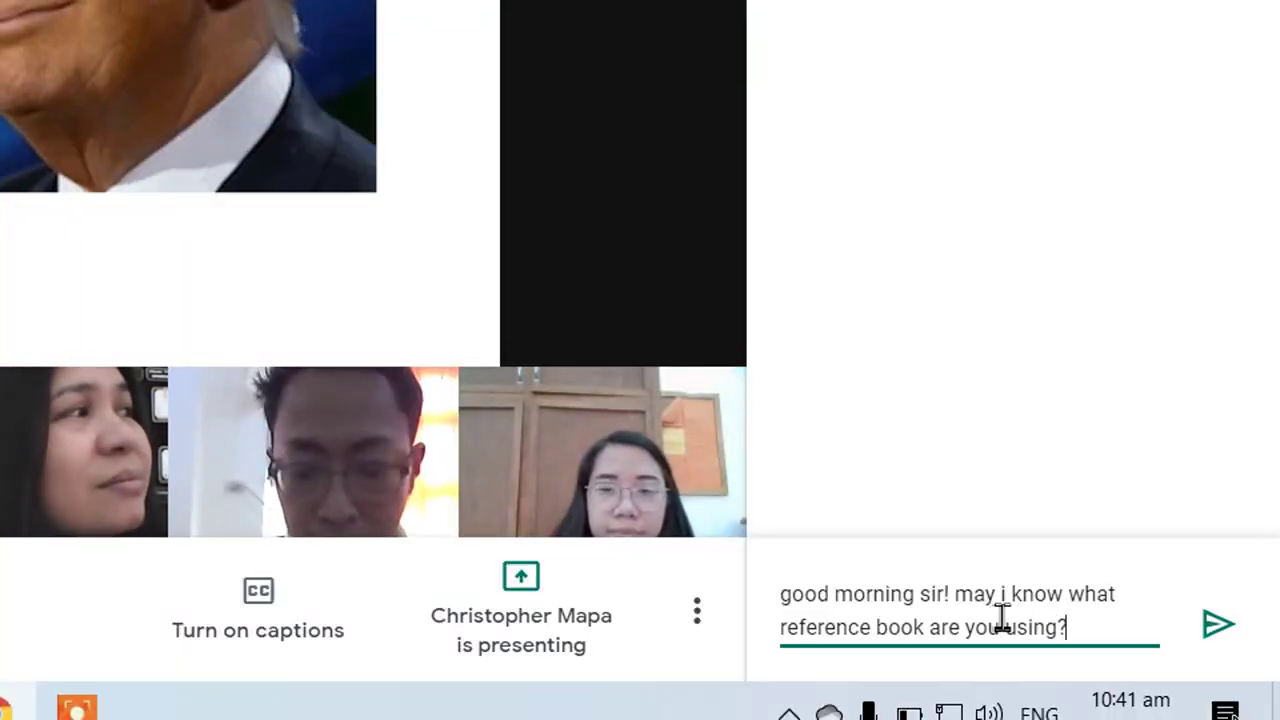
text( than)
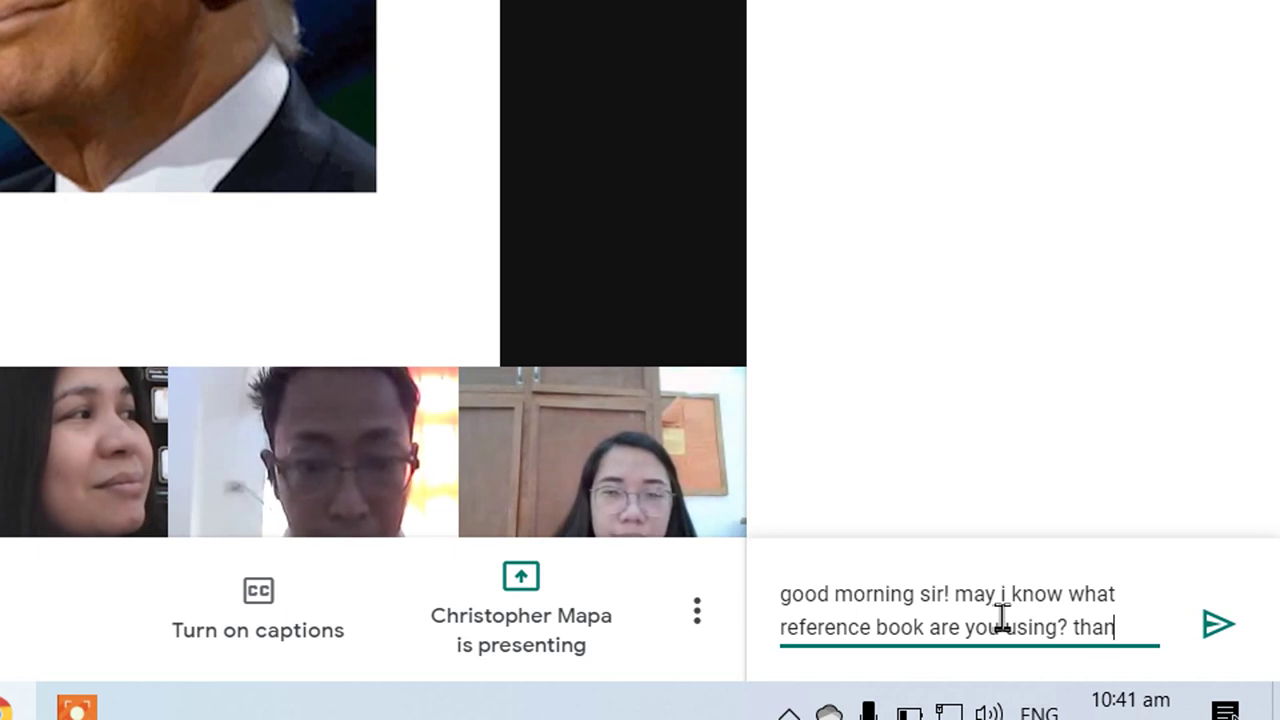
text(k you)
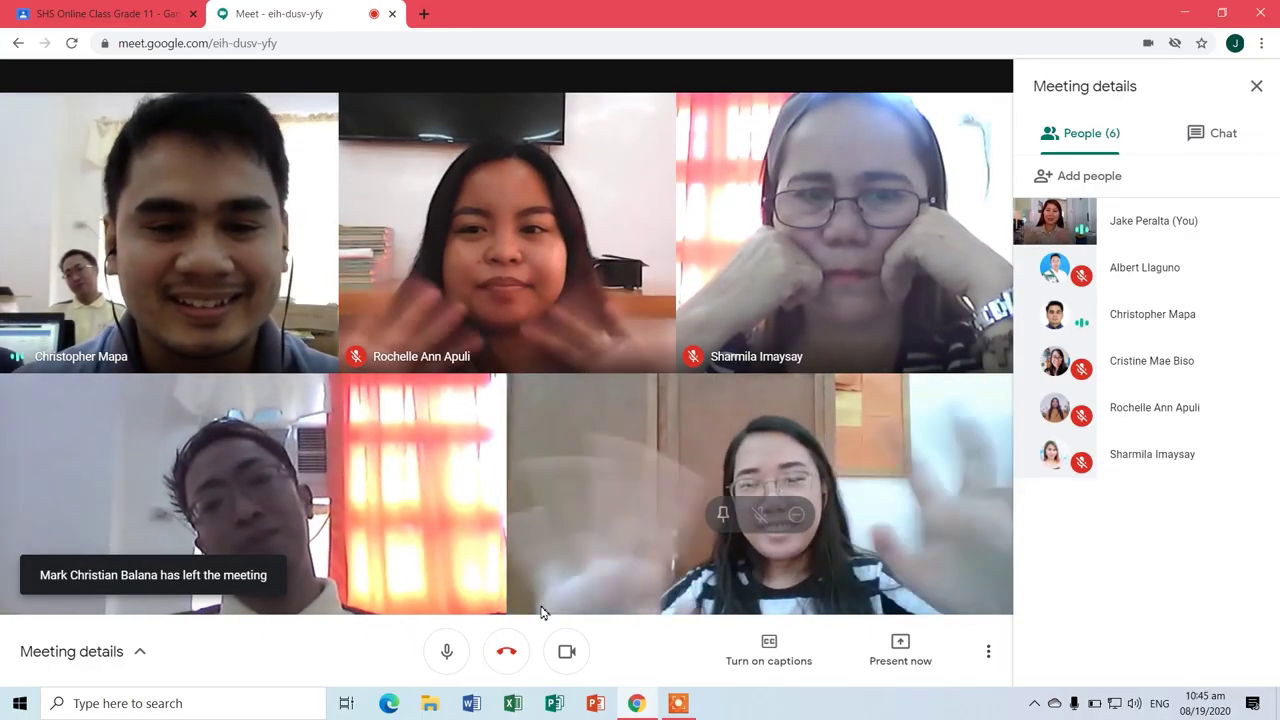
Step: Hang up on the class meeting with the red Leave call button
click(508, 656)
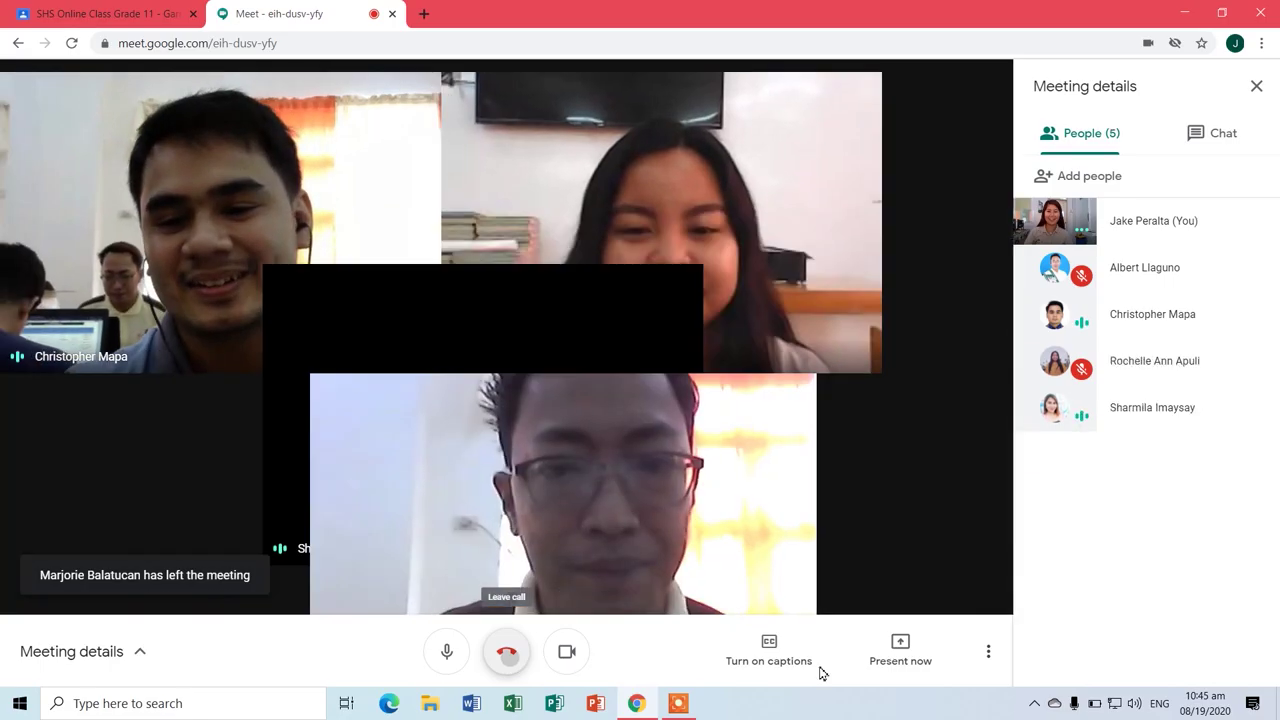